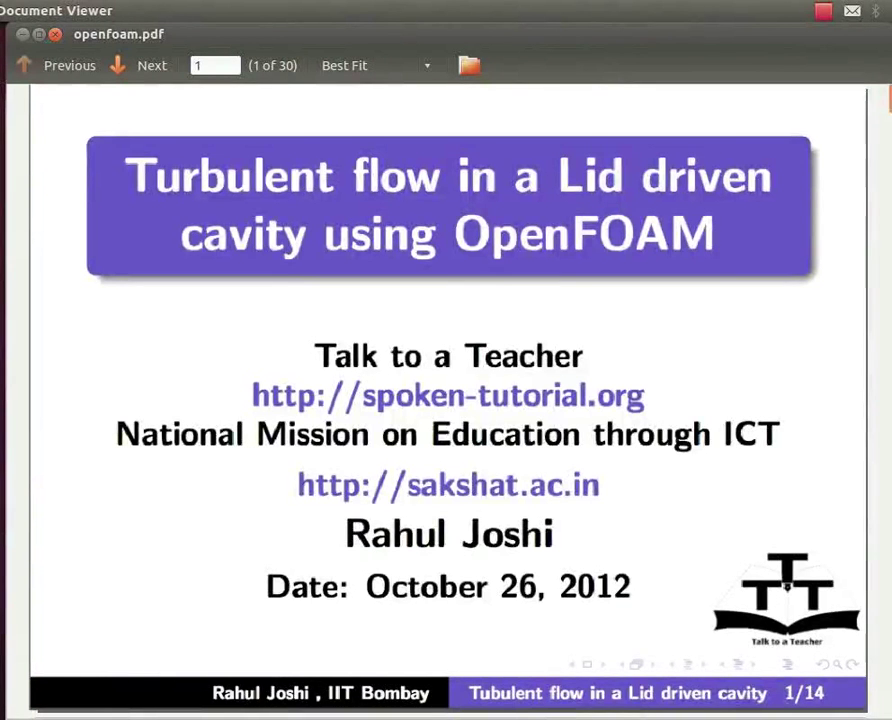
Page through Learning Objectives and System Requirement slides to the Prerequisite slide
{"action": "key", "text": "Page_Down"}
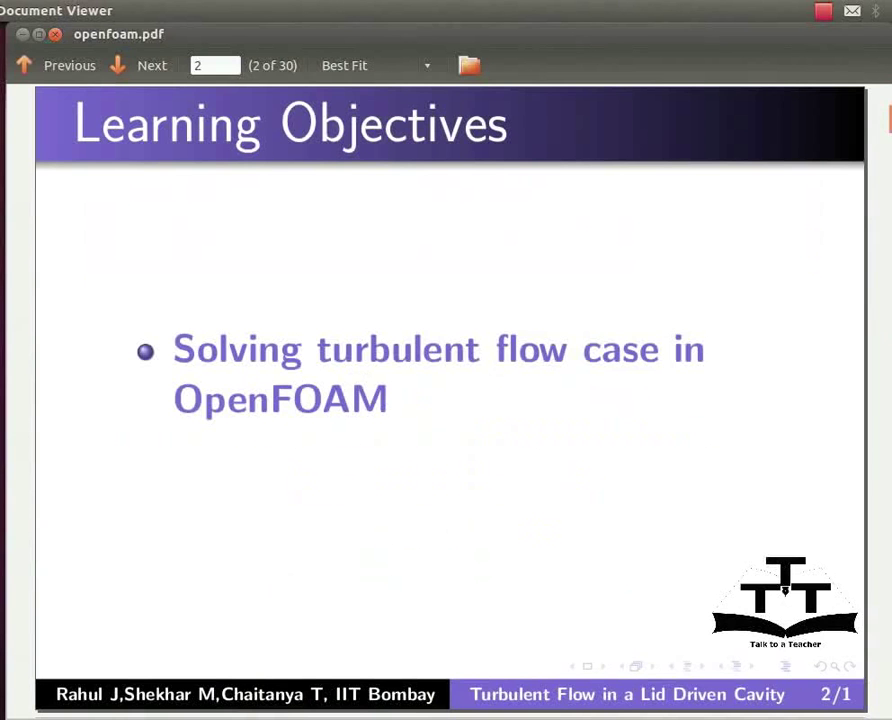
{"action": "key", "text": "Page_Down"}
{"action": "key", "text": "Page_Down"}
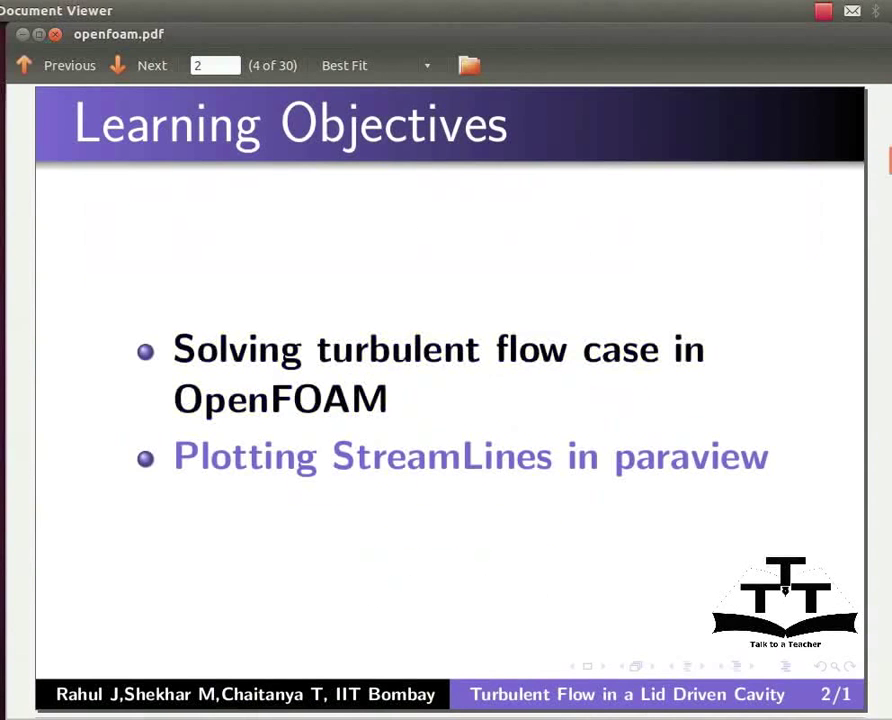
{"action": "key", "text": "Page_Down"}
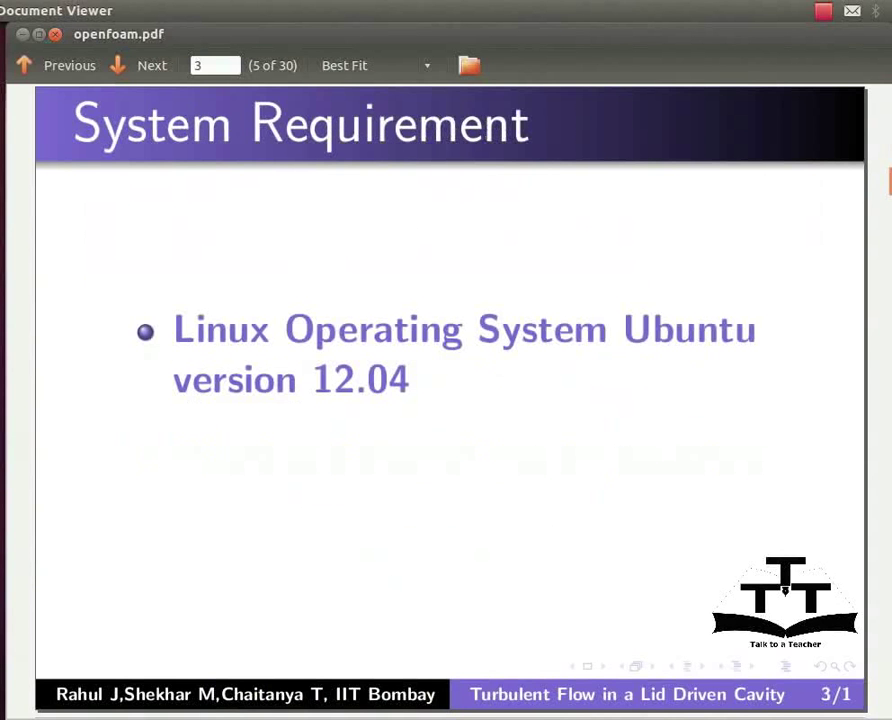
{"action": "key", "text": "Page_Down"}
{"action": "key", "text": "Page_Down"}
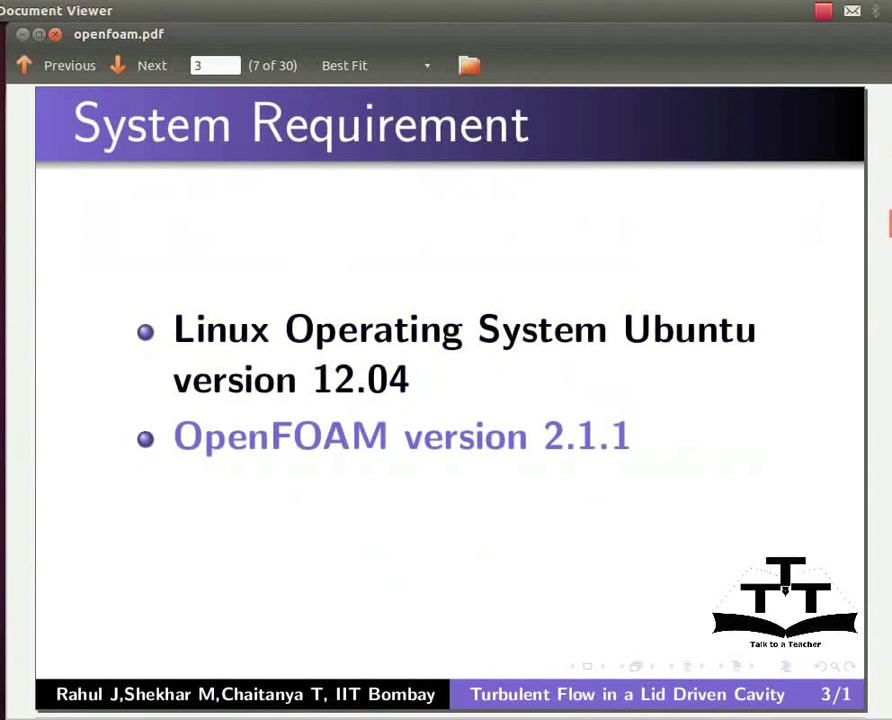
{"action": "key", "text": "Page_Down"}
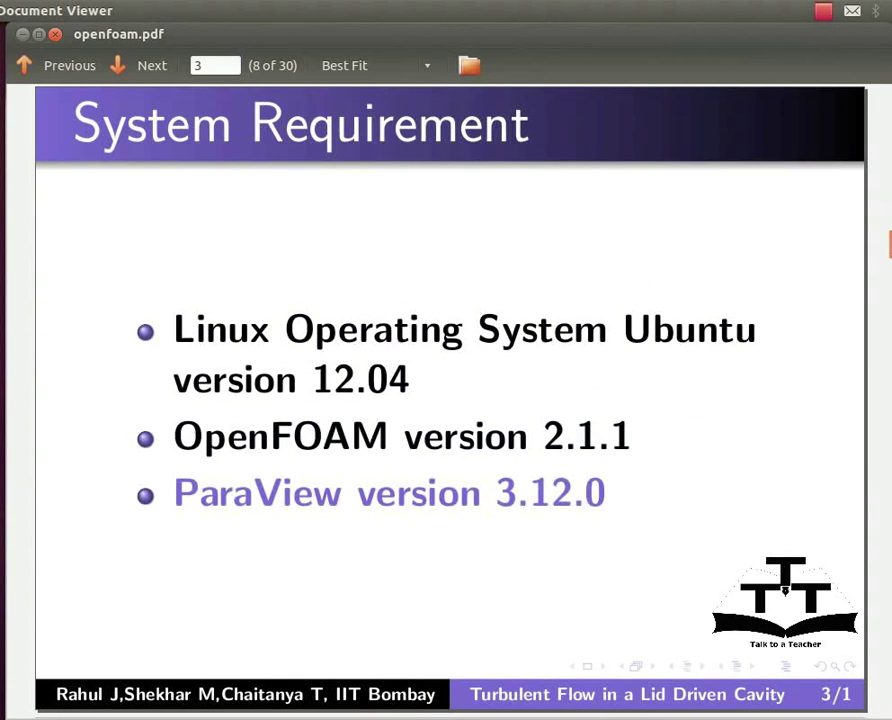
{"action": "key", "text": "Page_Down"}
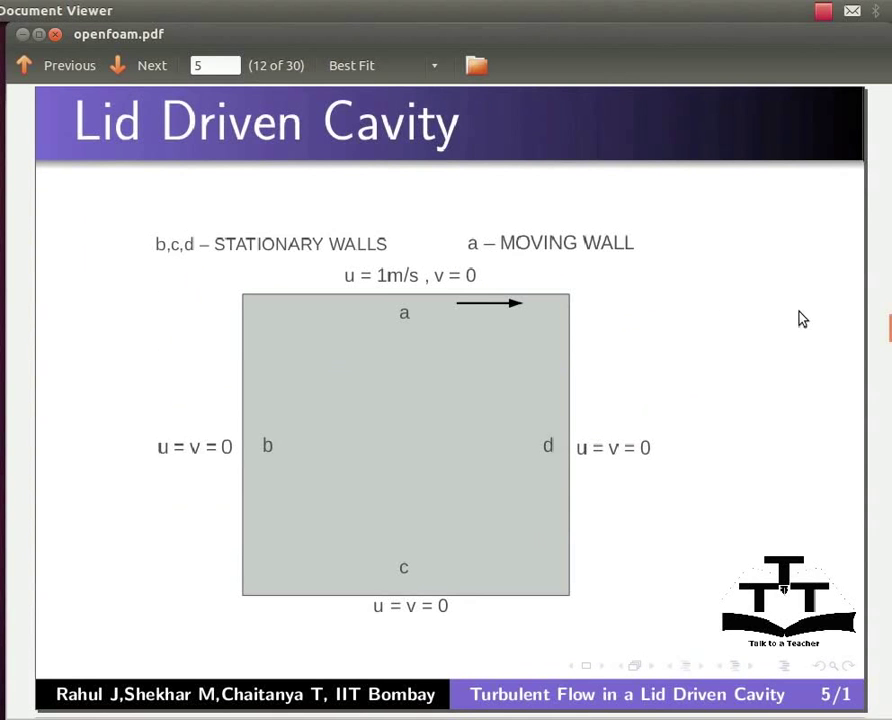
Advance past the lid velocity and Reynolds number slides to the PisoFoam solver bullets
{"action": "key", "text": "Page_Down"}
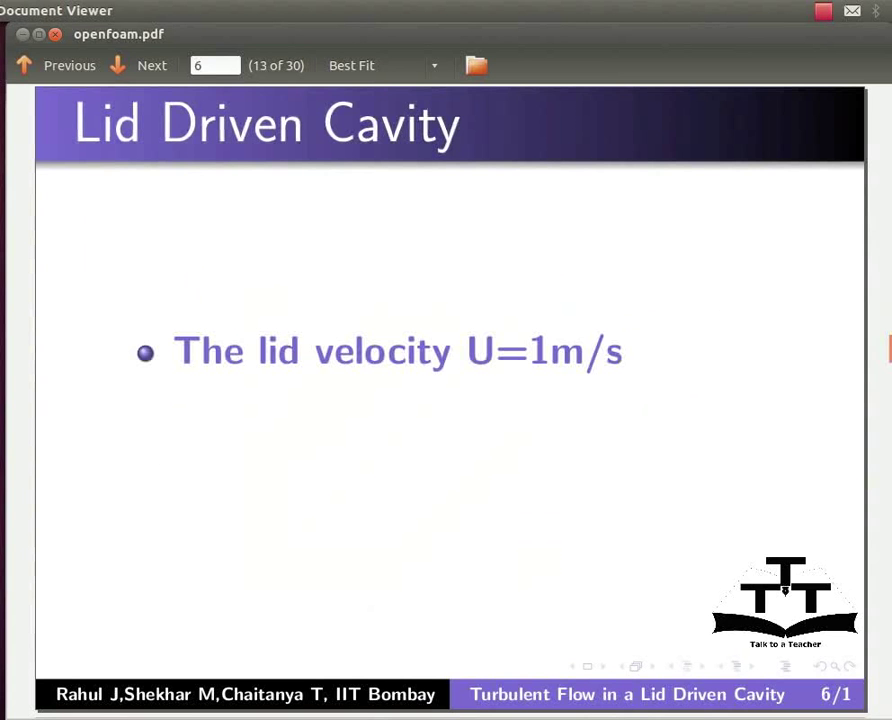
{"action": "key", "text": "Page_Down"}
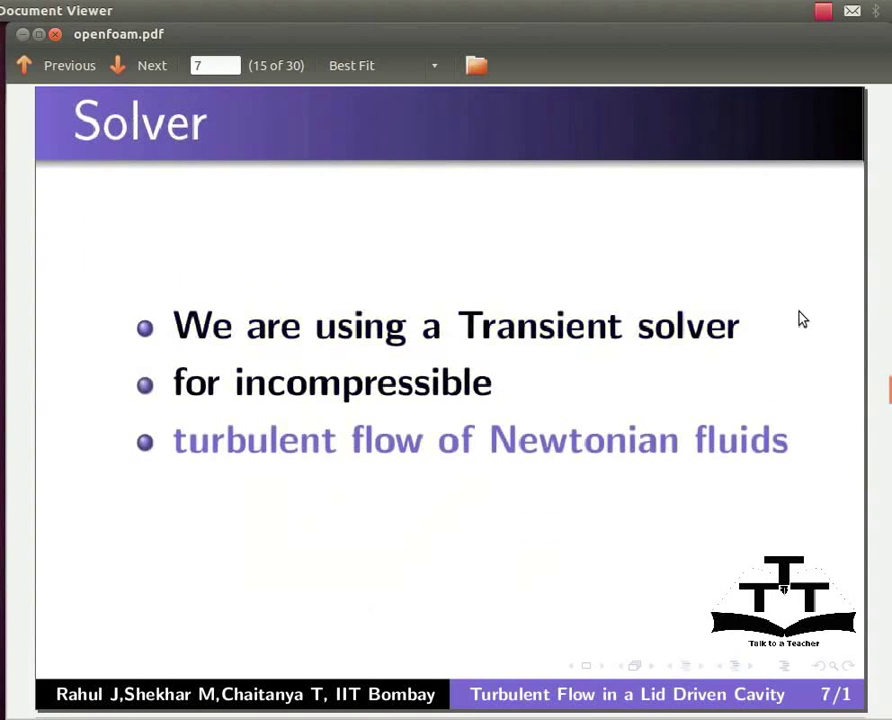
{"action": "key", "text": "Page_Down"}
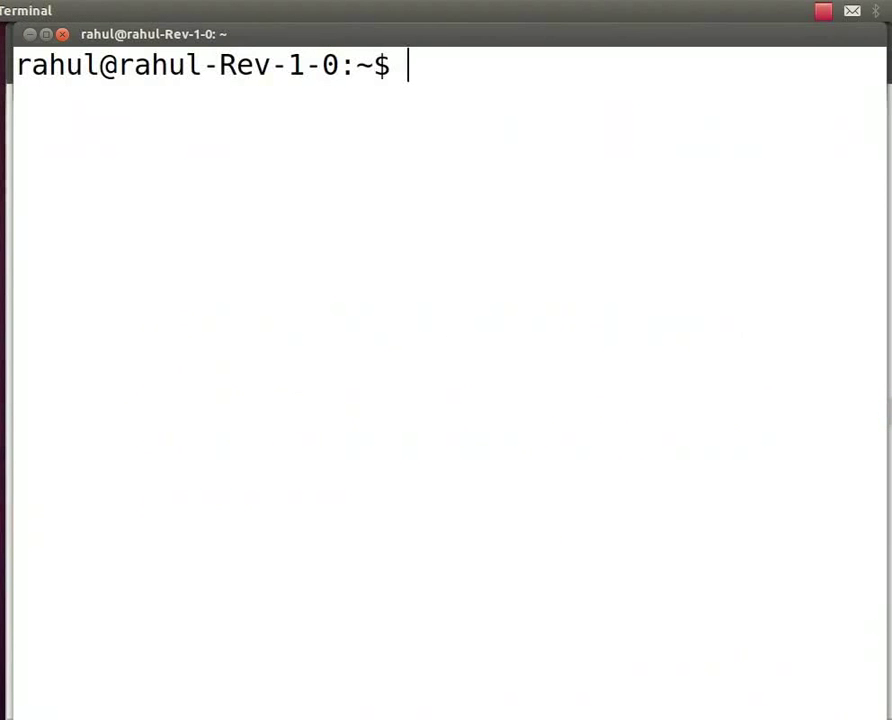
Go from the run folder into tutorials/incompressible/pisoFoam and list its contents
{"action": "type", "text": "run"}
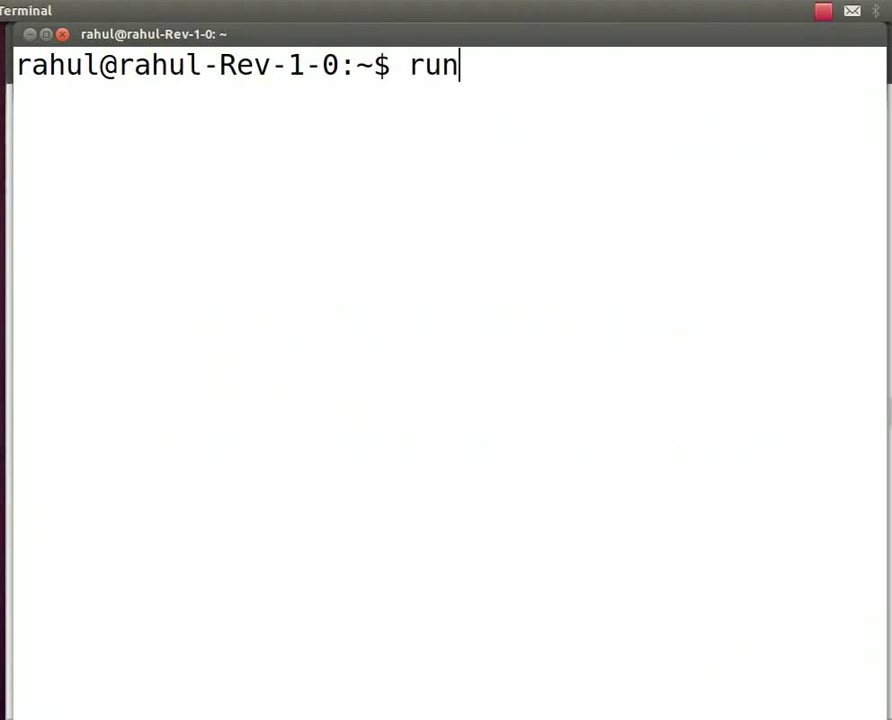
{"action": "key", "text": "Return"}
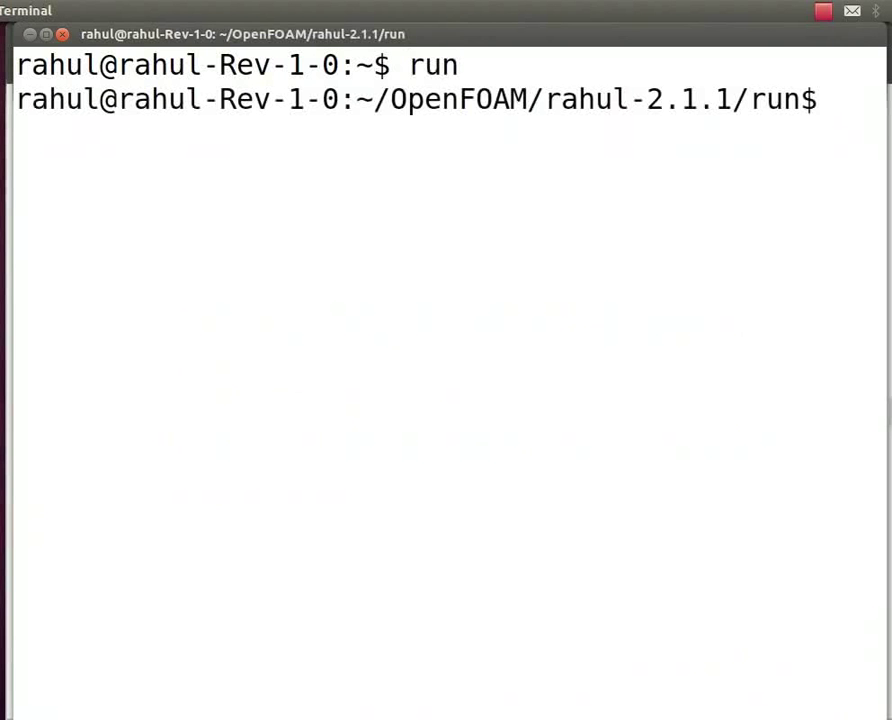
{"action": "type", "text": "cd"}
{"action": "type", "text": " tutor"}
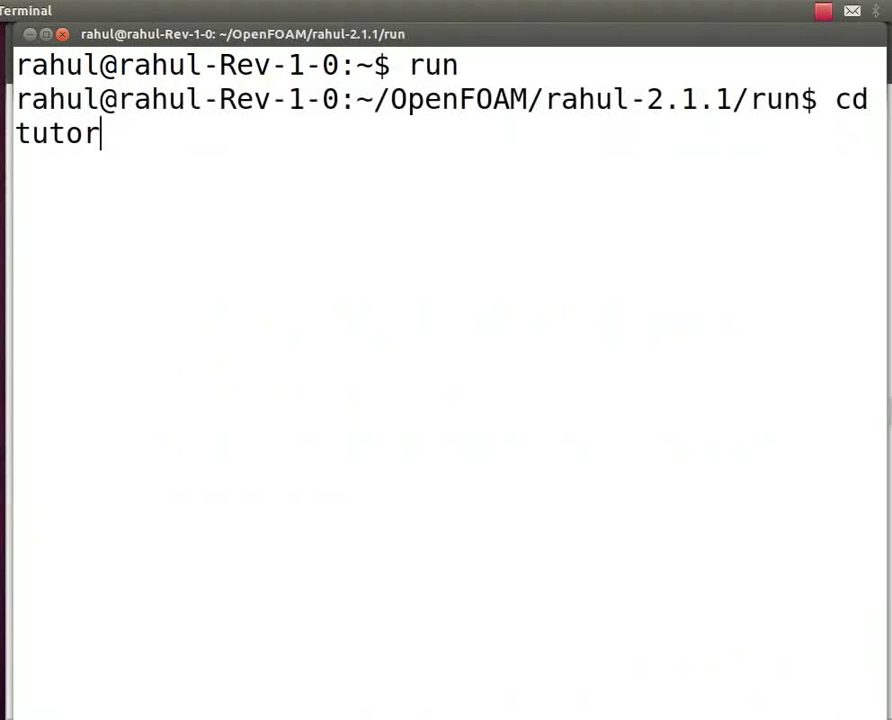
{"action": "type", "text": "ials"}
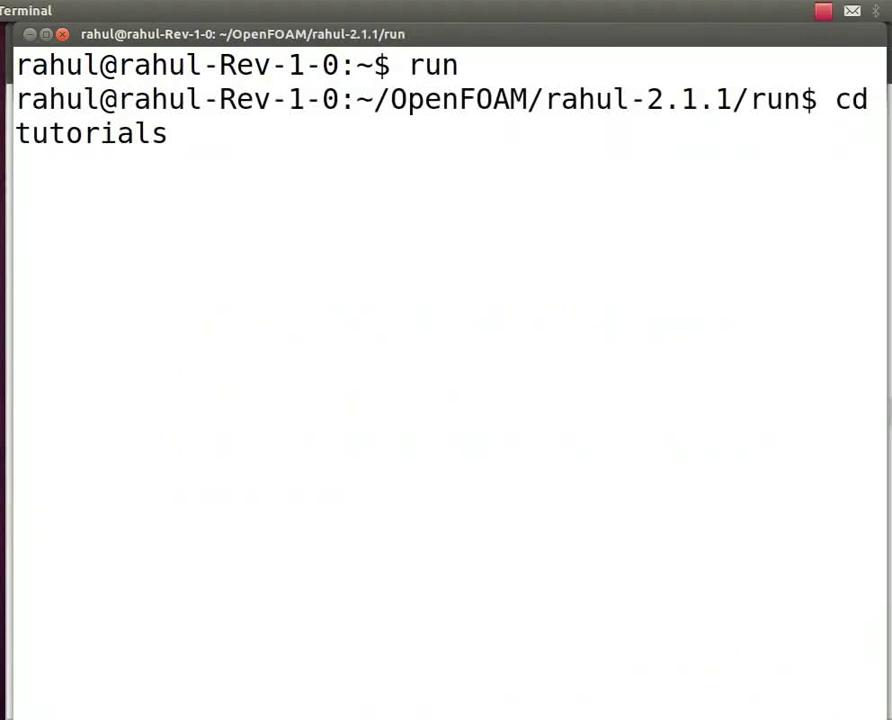
{"action": "key", "text": "Return"}
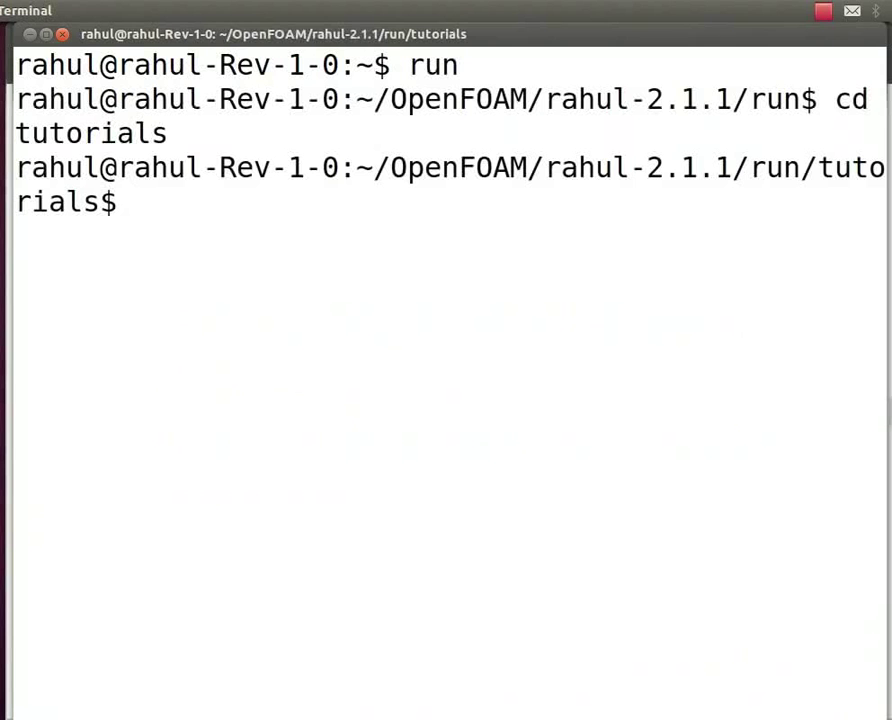
{"action": "type", "text": "cd inco"}
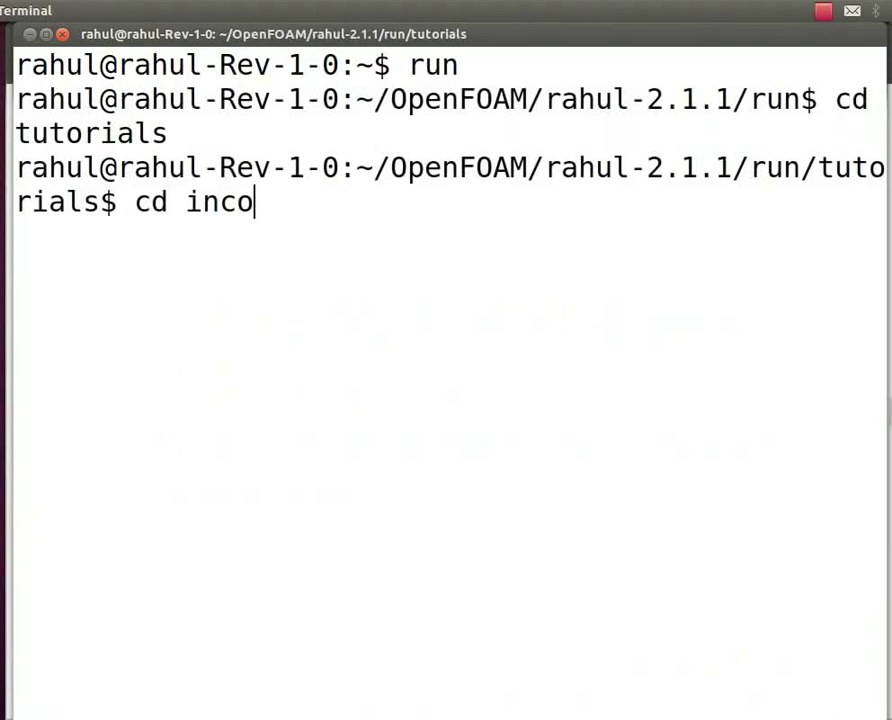
{"action": "type", "text": "mpress"}
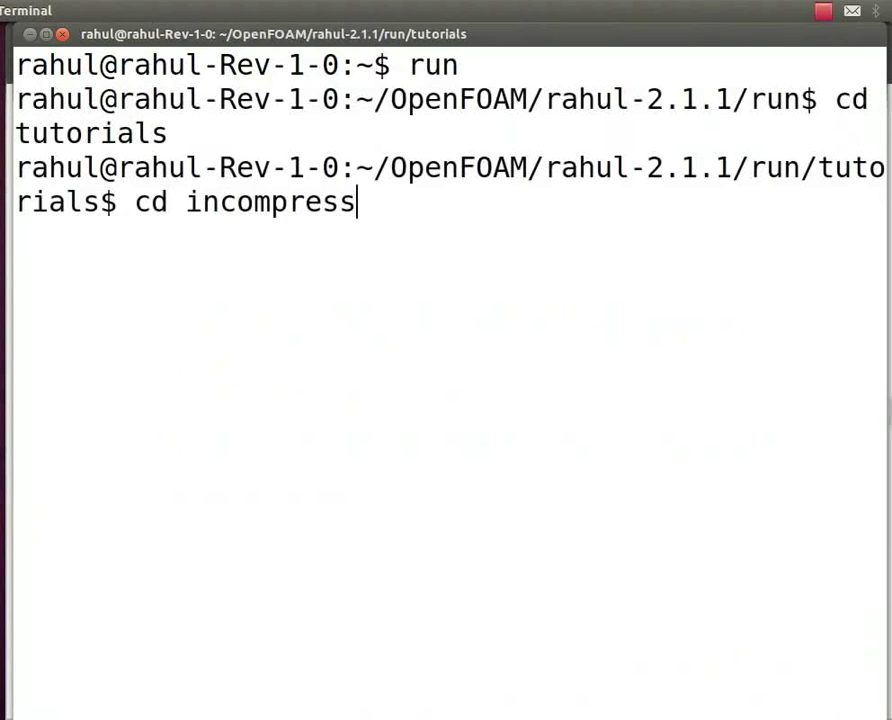
{"action": "type", "text": "ible"}
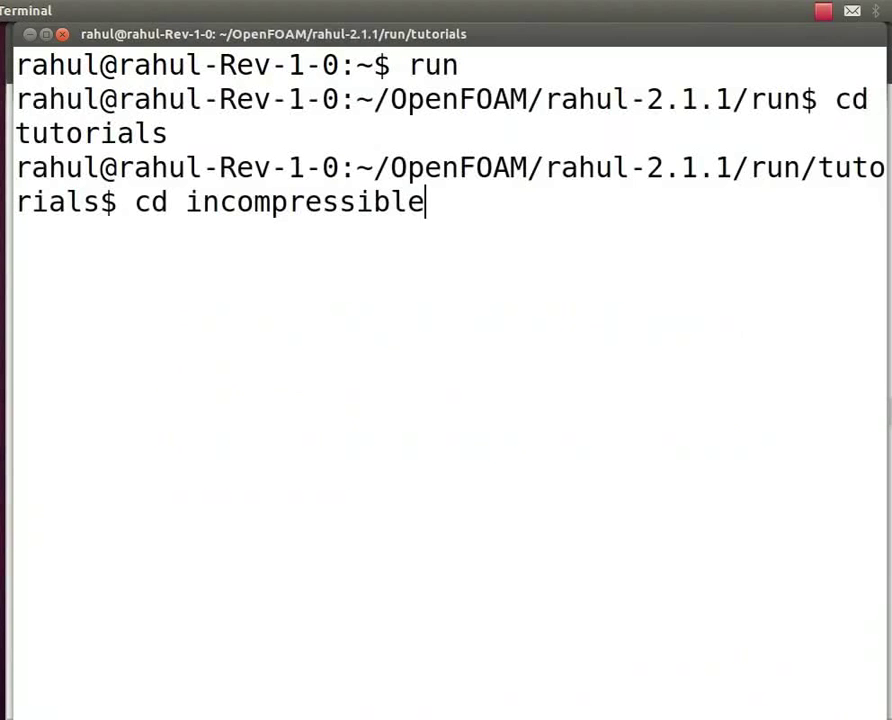
{"action": "key", "text": "Return"}
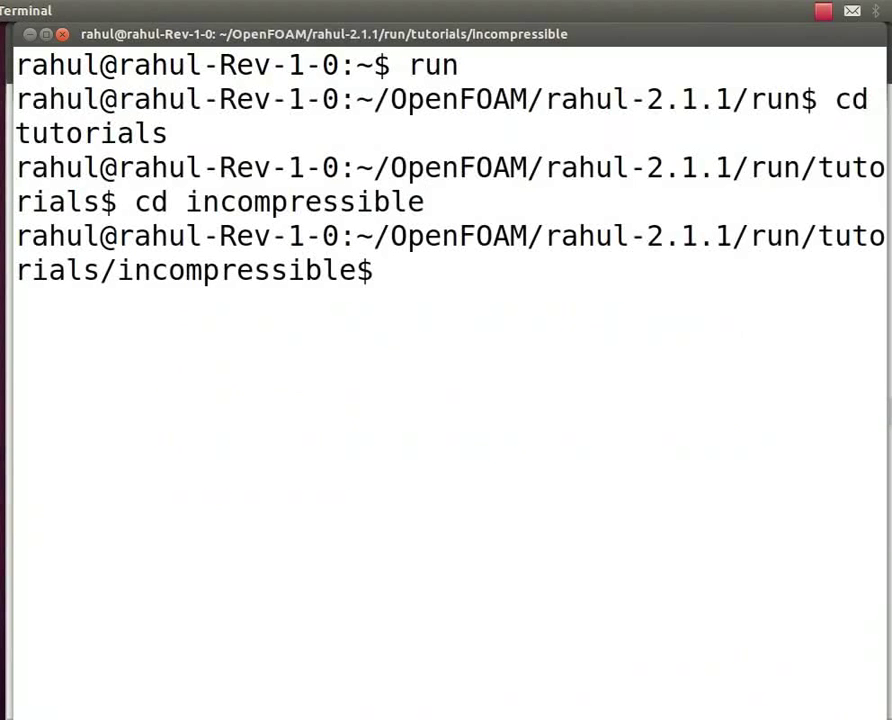
{"action": "type", "text": "cd "}
{"action": "type", "text": "pis"}
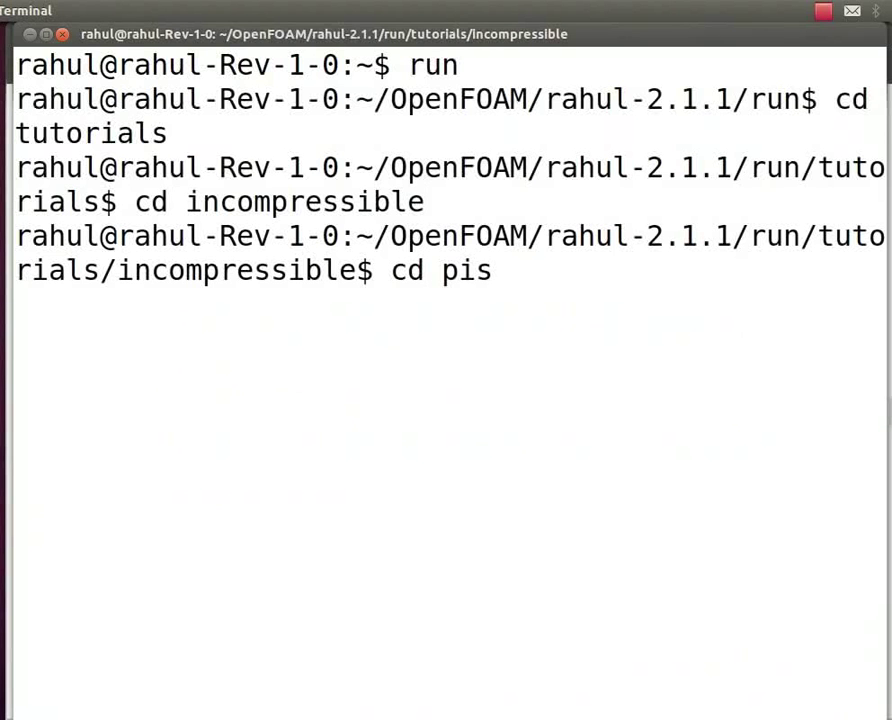
{"action": "type", "text": "oFo"}
{"action": "type", "text": "am"}
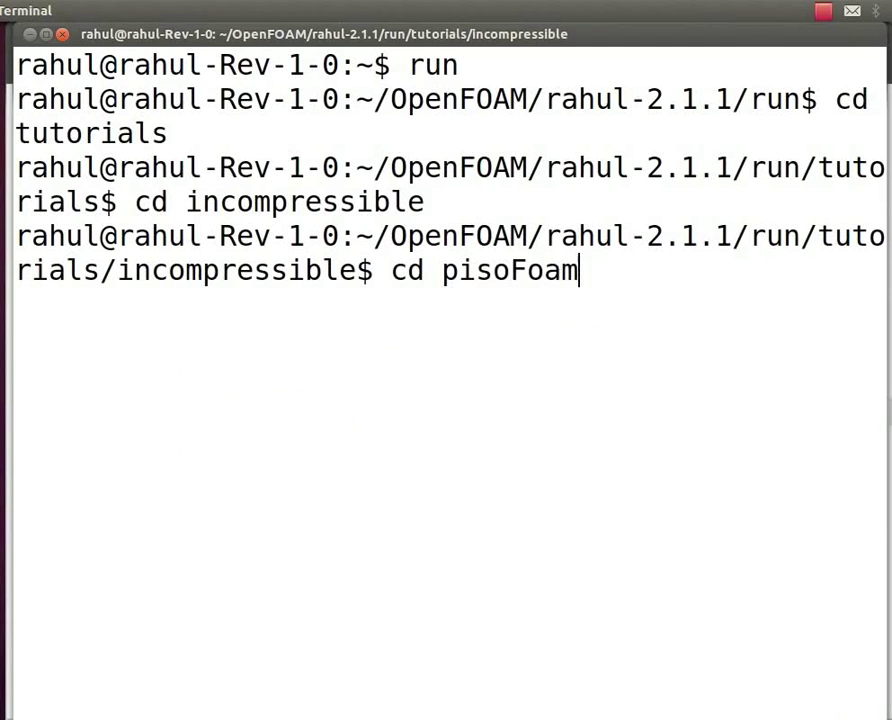
{"action": "key", "text": "Return"}
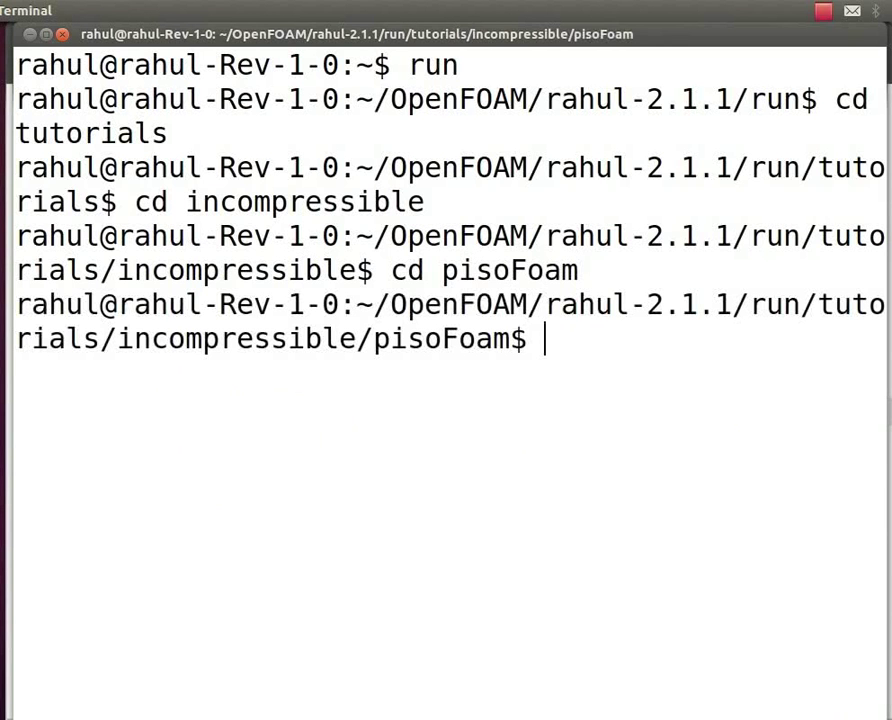
{"action": "type", "text": "ls"}
{"action": "key", "text": "Return"}
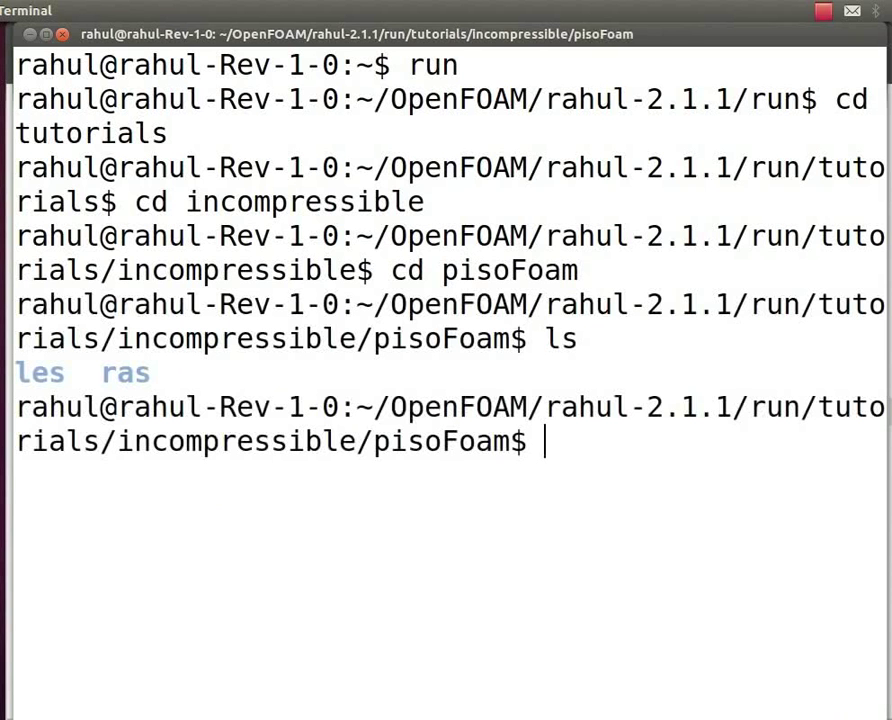
Enter the ras folder and list it, showing the cavity case
{"action": "type", "text": "cd ras"}
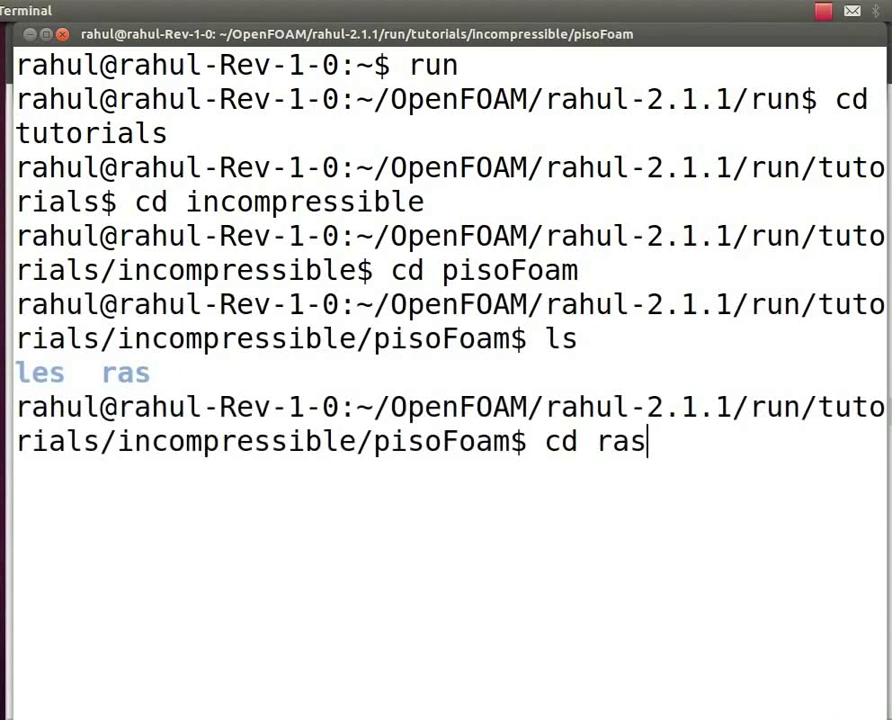
{"action": "key", "text": "Return"}
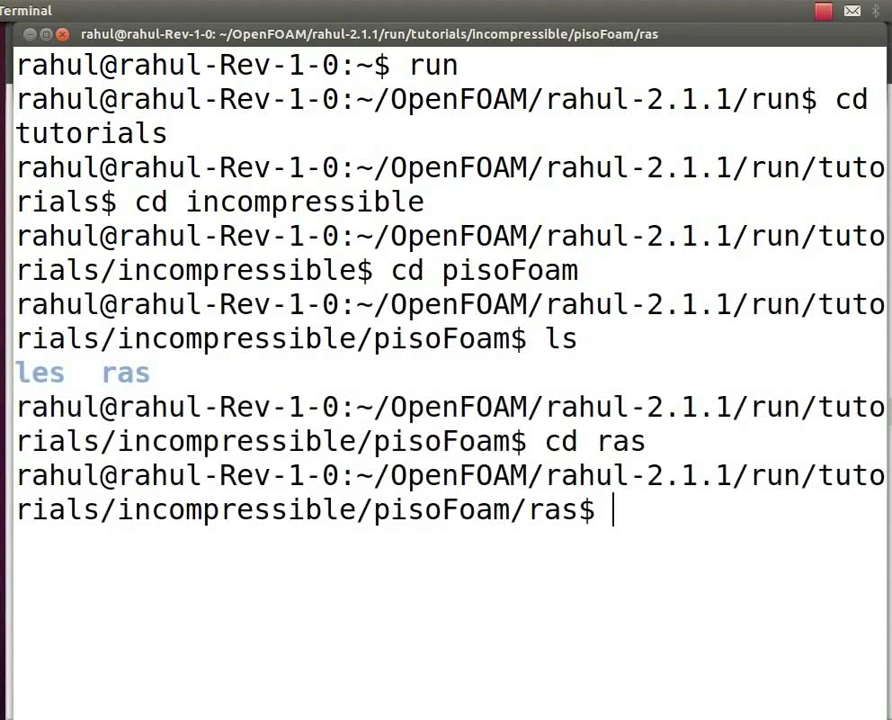
{"action": "type", "text": "ls"}
{"action": "key", "text": "Return"}
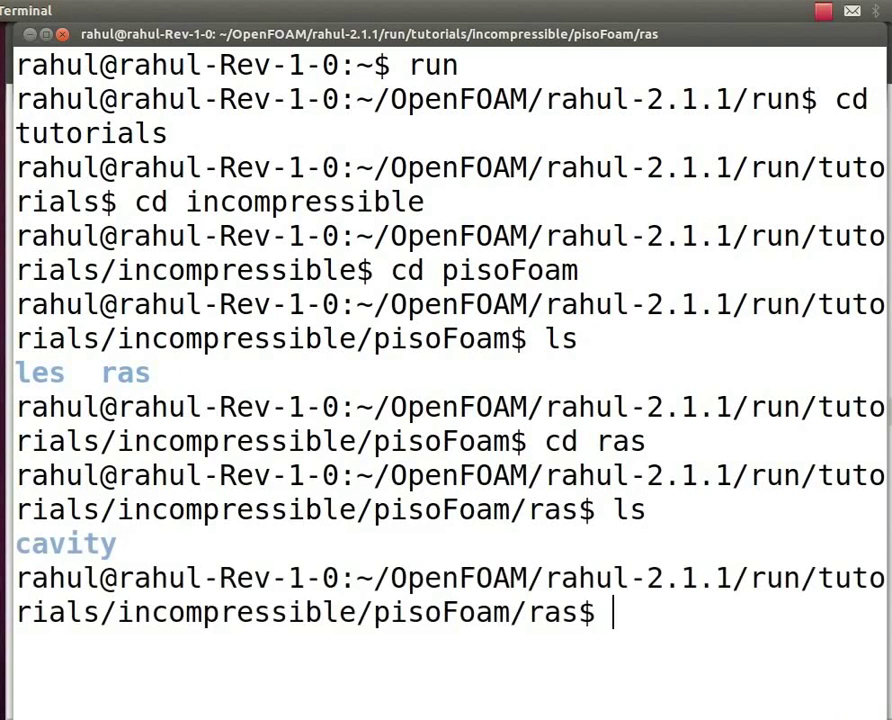
Clear the screen, enter the cavity case folder and list its contents
{"action": "type", "text": "clea"}
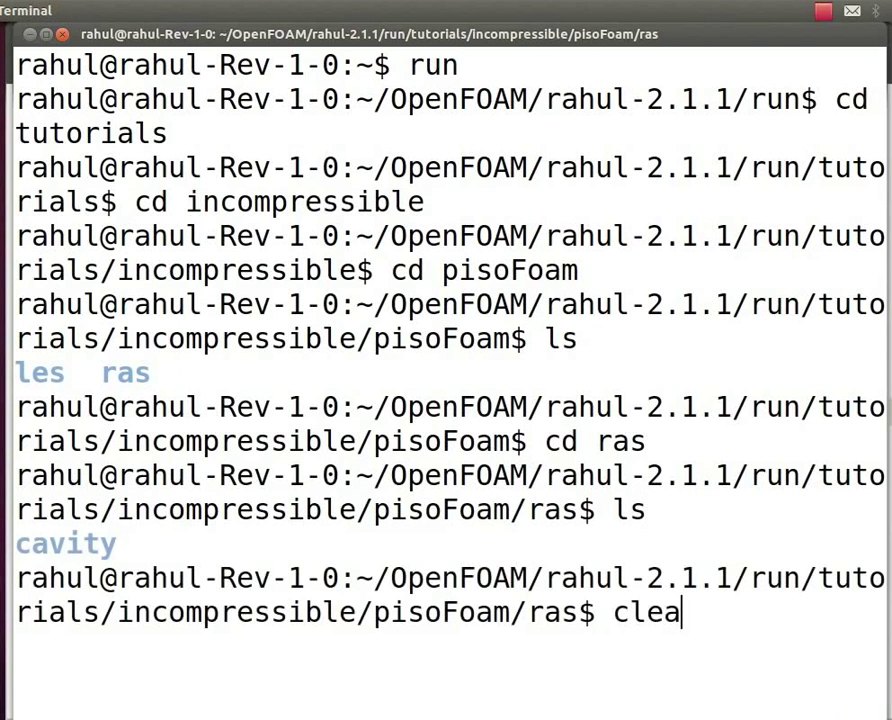
{"action": "type", "text": "r"}
{"action": "key", "text": "Return"}
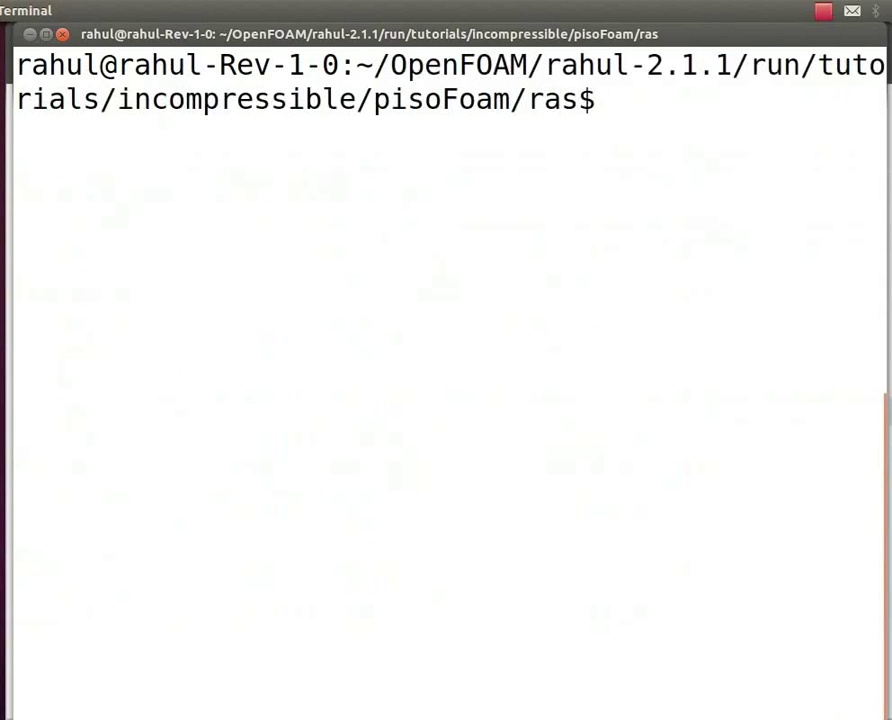
{"action": "type", "text": "cd cav"}
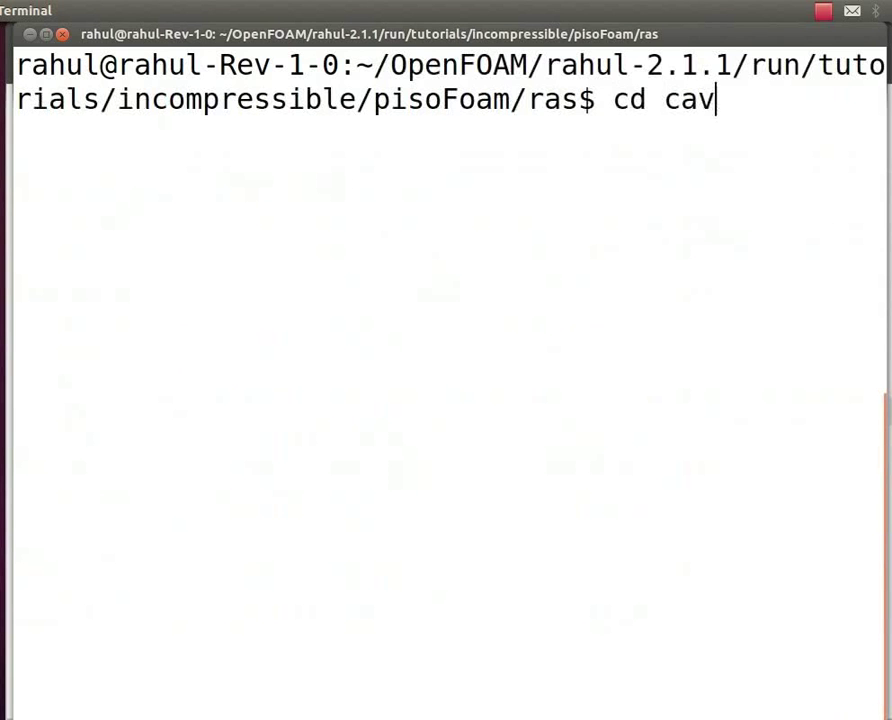
{"action": "type", "text": "ity"}
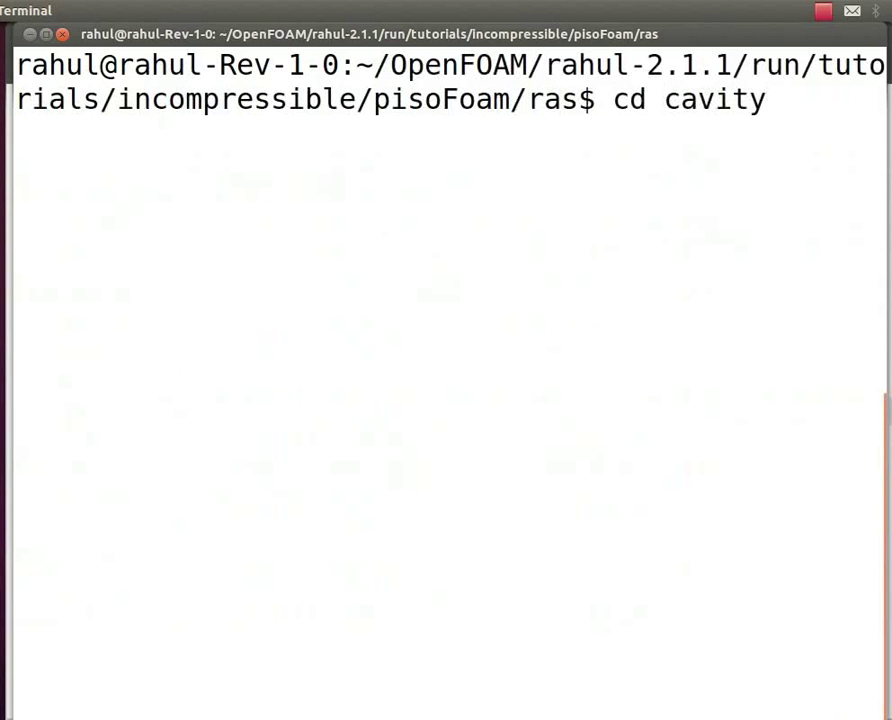
{"action": "key", "text": "Return"}
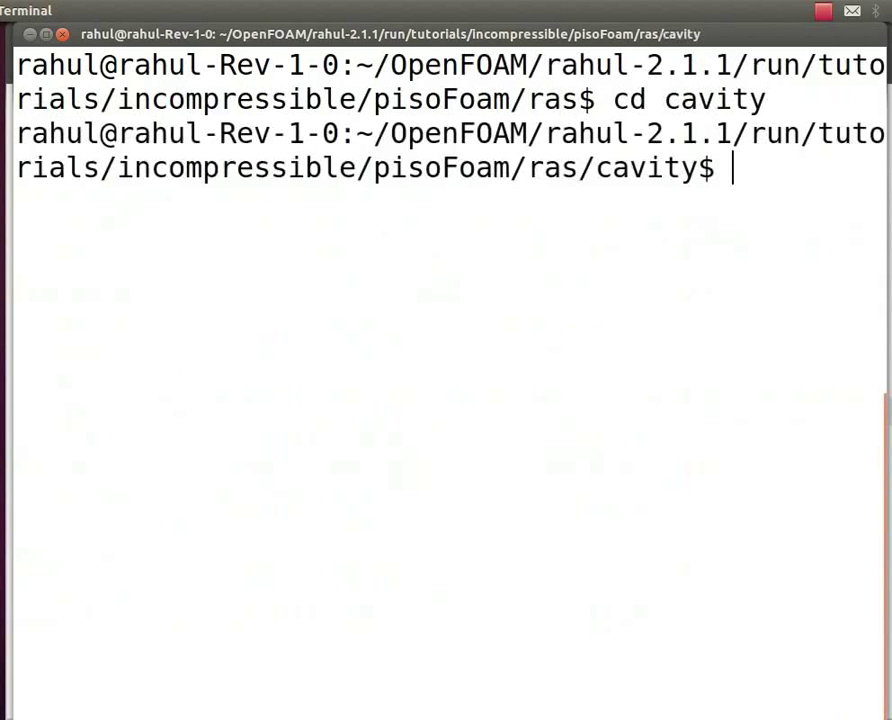
{"action": "type", "text": "ls"}
{"action": "key", "text": "Return"}
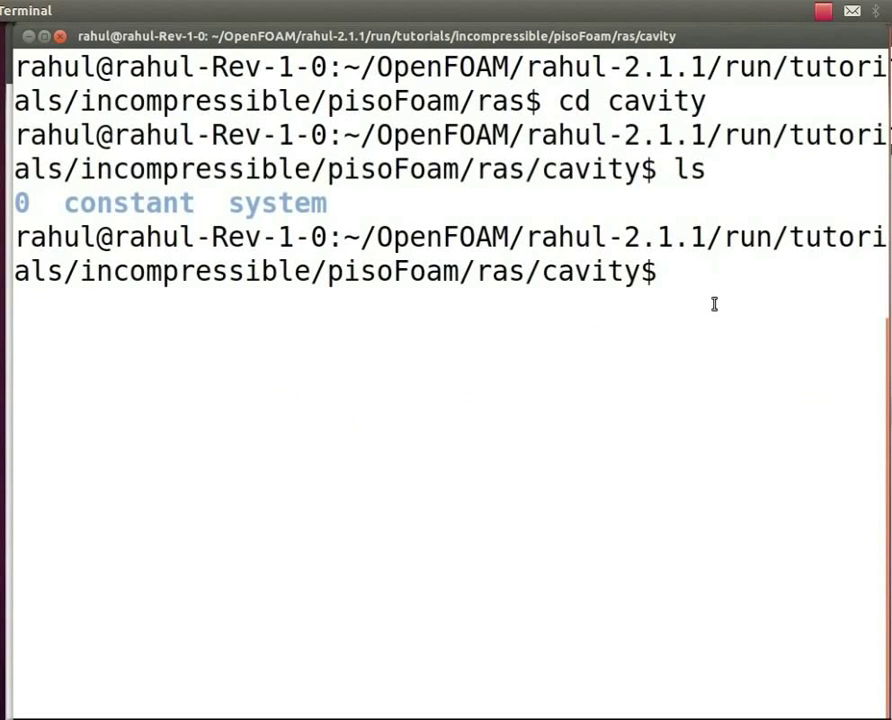
List the initial field files in the 0 folder, then return to cavity
{"action": "type", "text": "cd "}
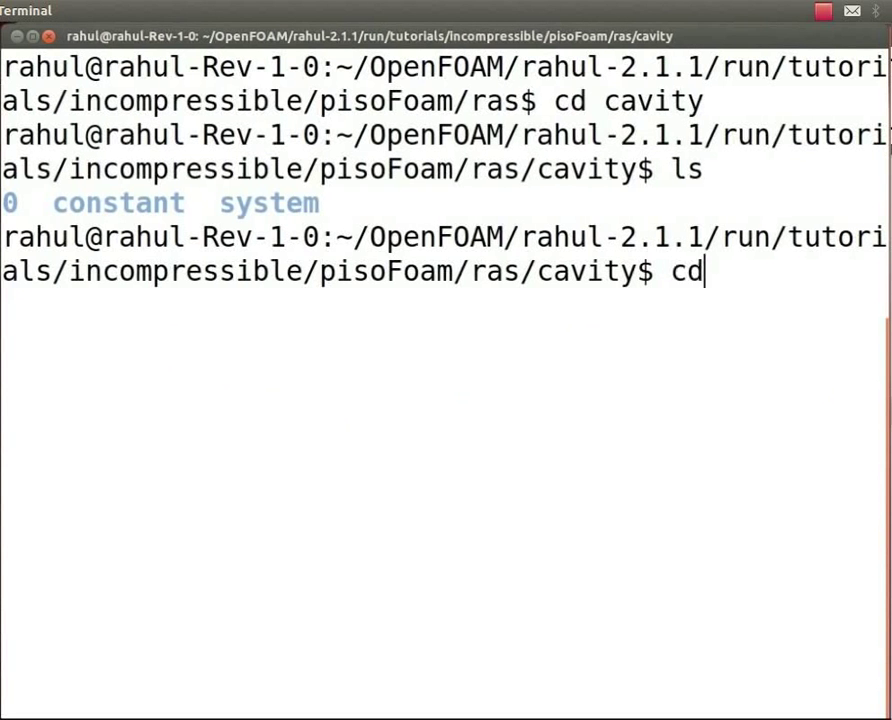
{"action": "type", "text": "0"}
{"action": "key", "text": "Return"}
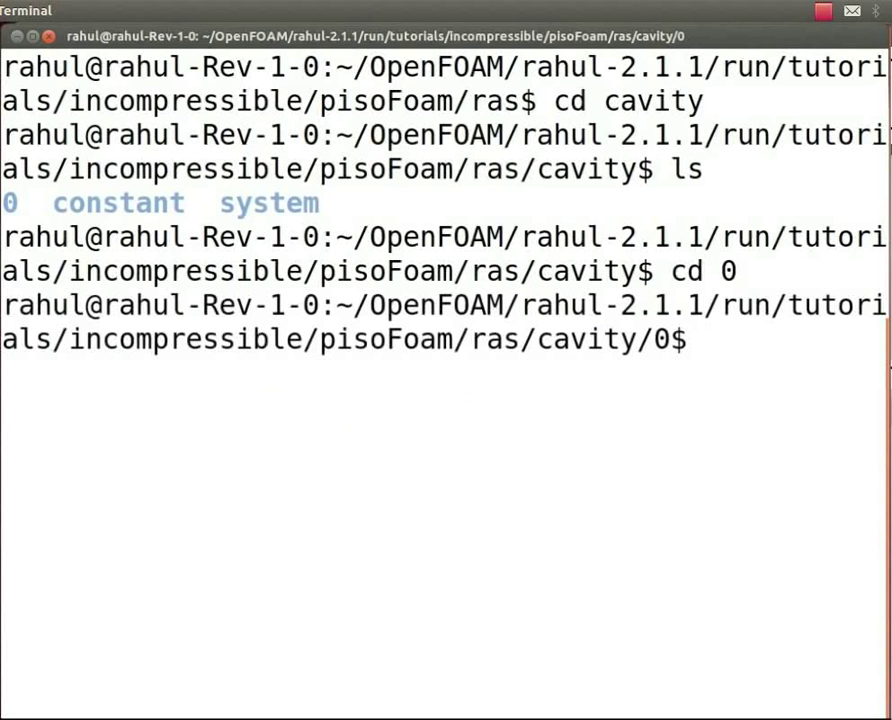
{"action": "type", "text": "ls"}
{"action": "key", "text": "Return"}
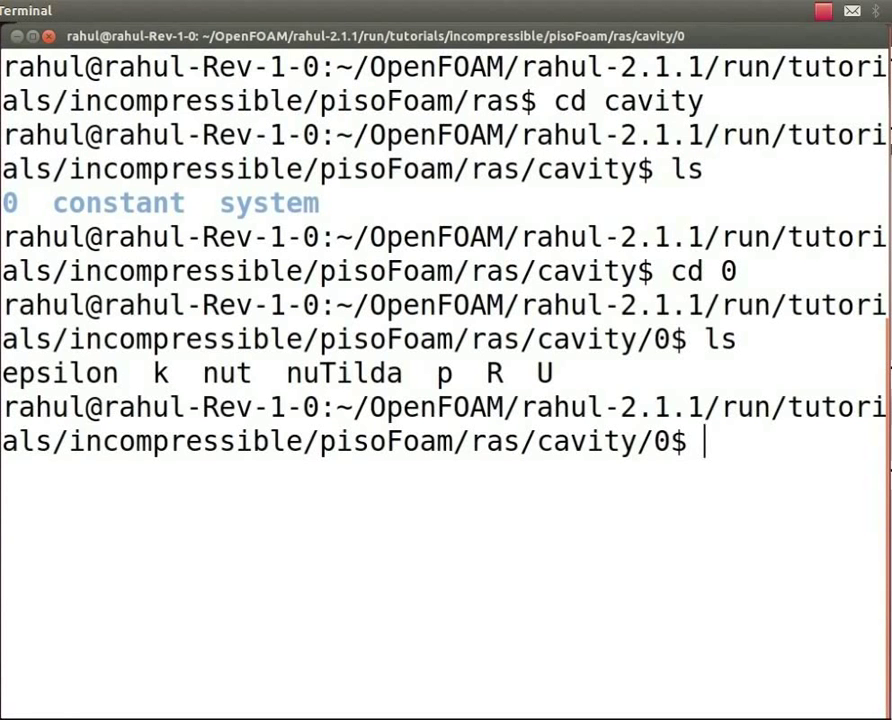
{"action": "type", "text": "cd .."}
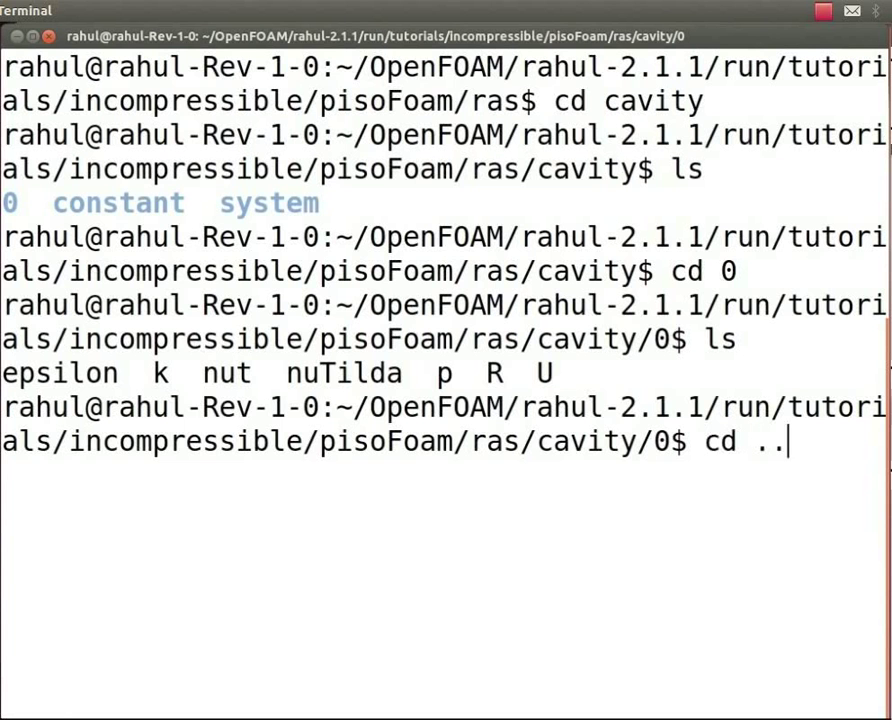
{"action": "key", "text": "Return"}
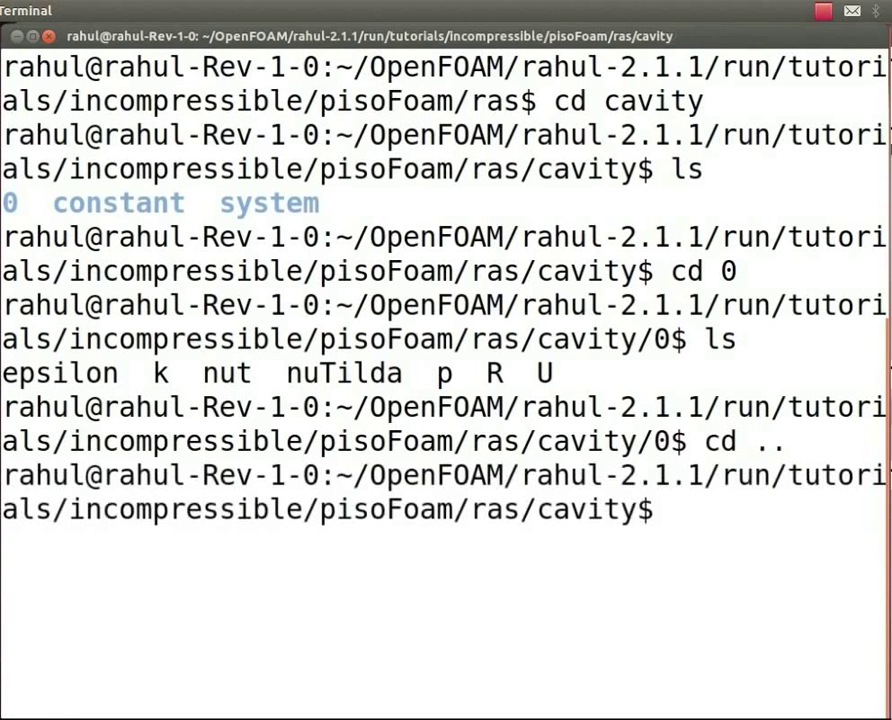
Clear the screen, enter the constant folder and list its files
{"action": "type", "text": "c"}
{"action": "type", "text": "lear"}
{"action": "key", "text": "Return"}
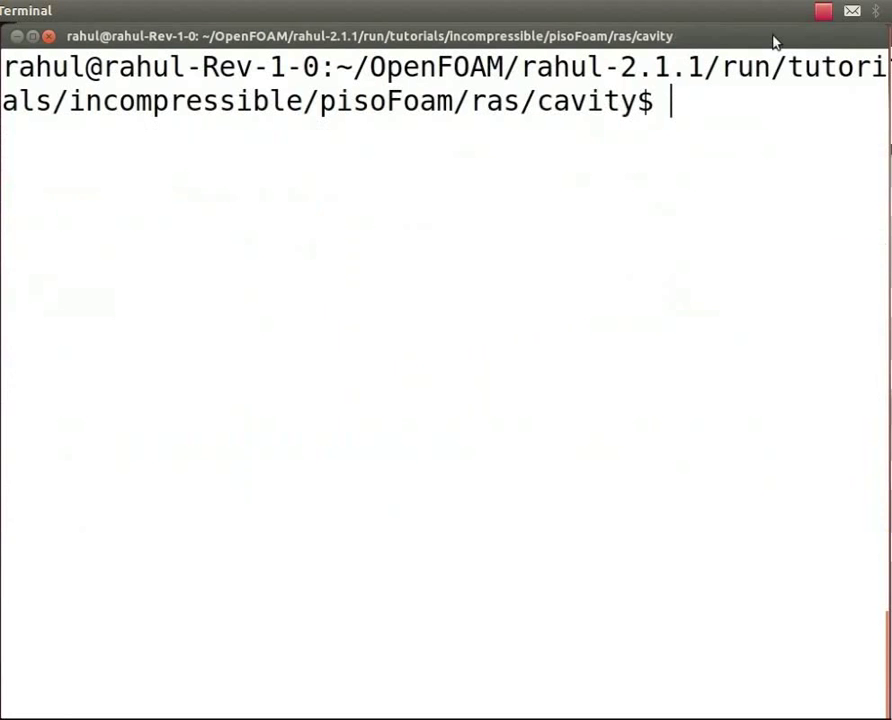
{"action": "type", "text": "cd cos"}
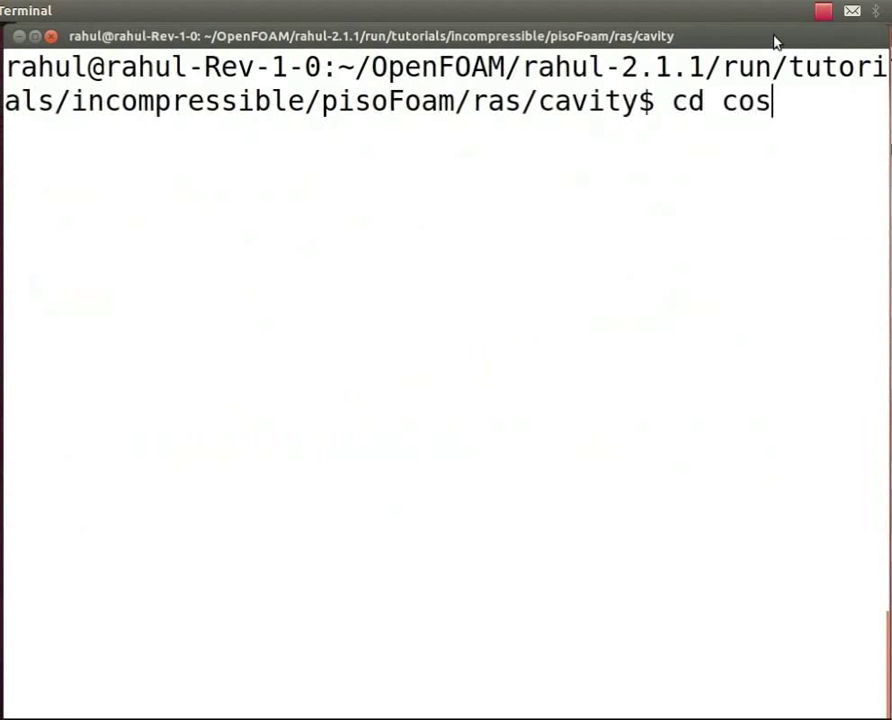
{"action": "key", "text": "BackSpace"}
{"action": "type", "text": "n"}
{"action": "key", "text": "Tab"}
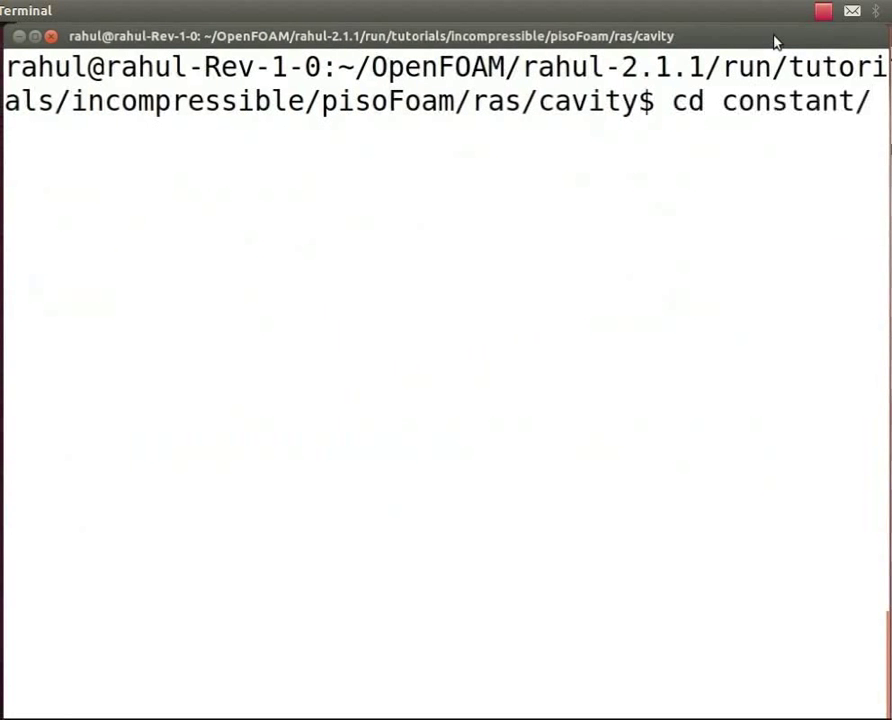
{"action": "key", "text": "Return"}
{"action": "type", "text": "ls"}
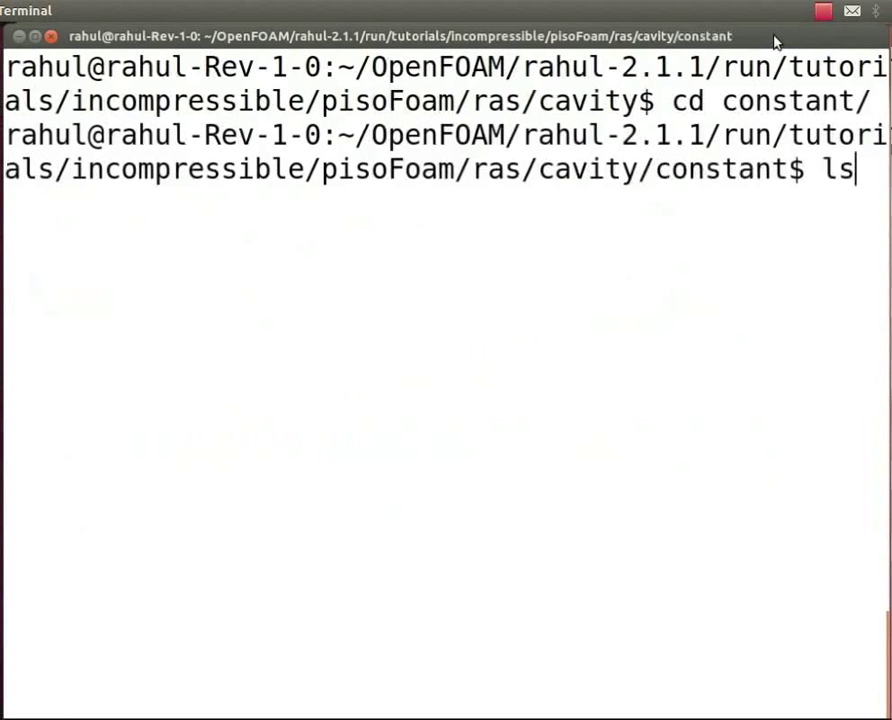
{"action": "key", "text": "Return"}
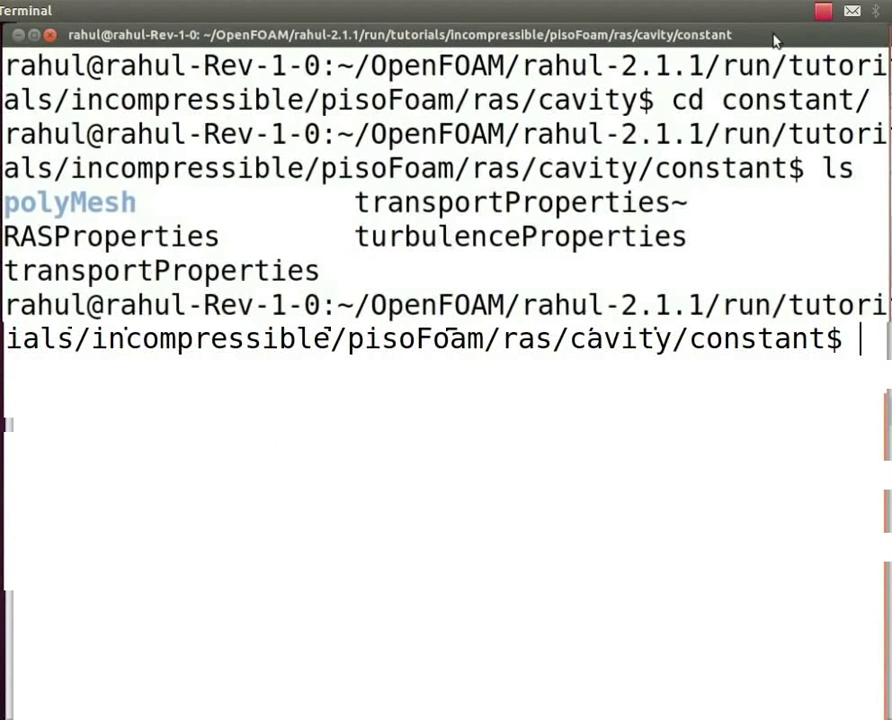
Open RASProperties in gedit using Tab completion
{"action": "type", "text": "gedit"}
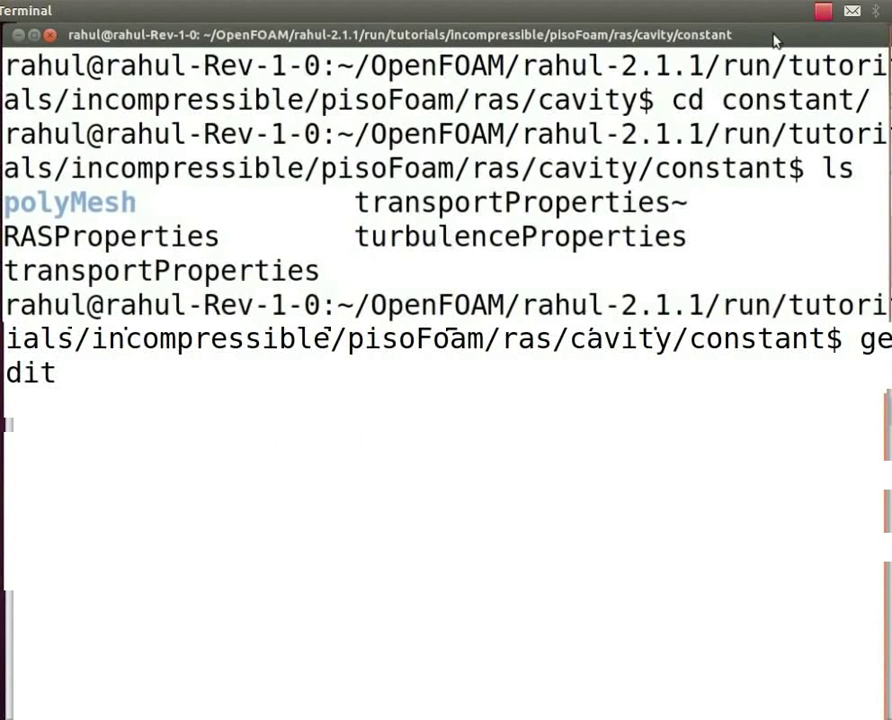
{"action": "type", "text": " RAS"}
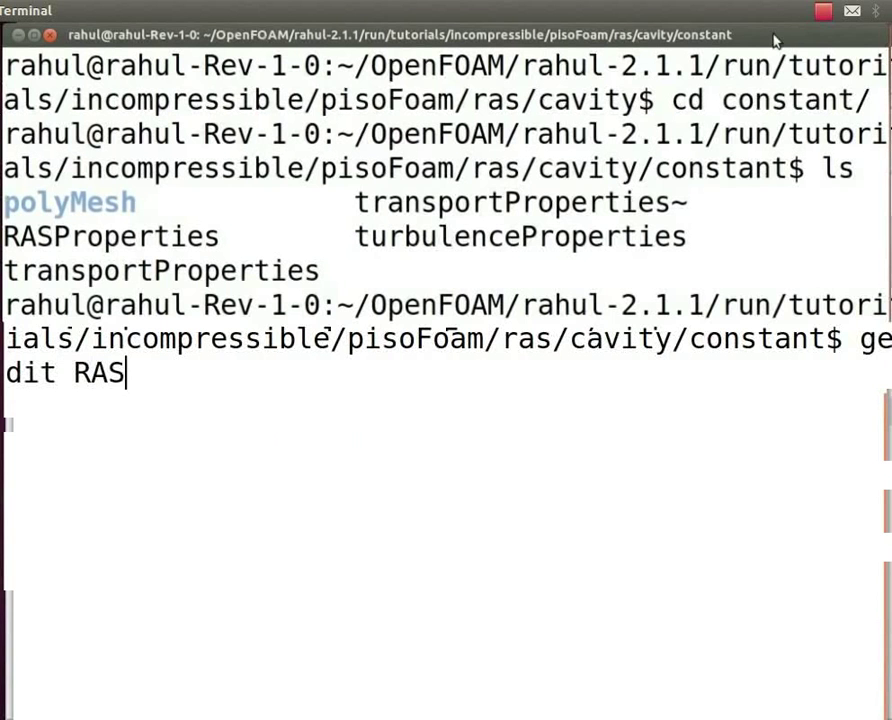
{"action": "type", "text": "P"}
{"action": "key", "text": "Tab"}
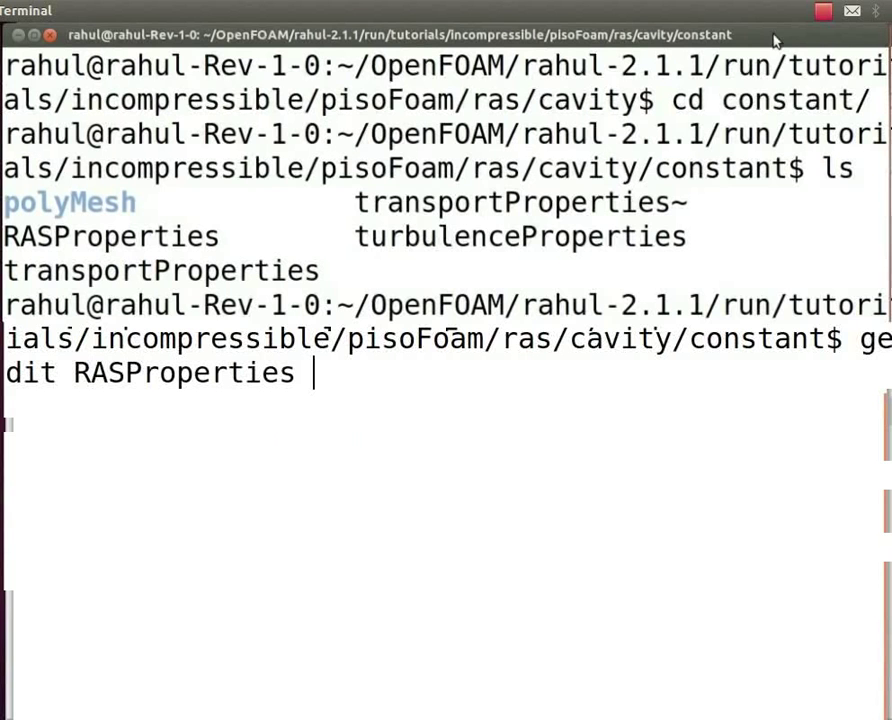
{"action": "key", "text": "Return"}
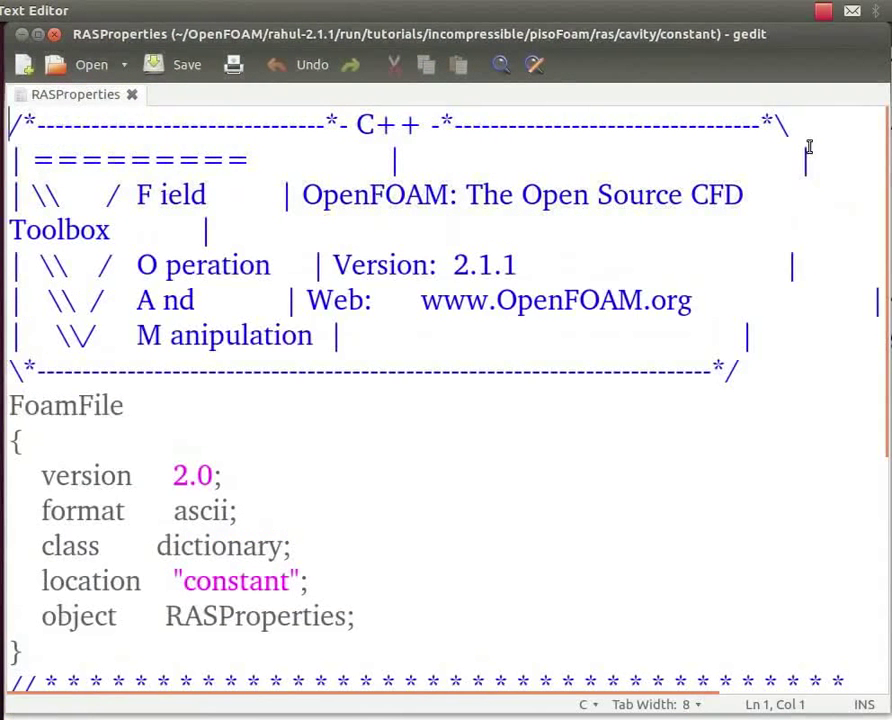
Scroll RASProperties down to RASModel kEpsilon, turbulence on and printCoeffs on
{"action": "scroll", "coordinate": [812, 146], "scroll_direction": "down", "scroll_amount": 1}
{"action": "scroll", "coordinate": [812, 146], "scroll_direction": "down", "scroll_amount": 4}
{"action": "scroll", "coordinate": [810, 147], "scroll_direction": "down", "scroll_amount": 1}
{"action": "scroll", "coordinate": [810, 147], "scroll_direction": "down", "scroll_amount": 1}
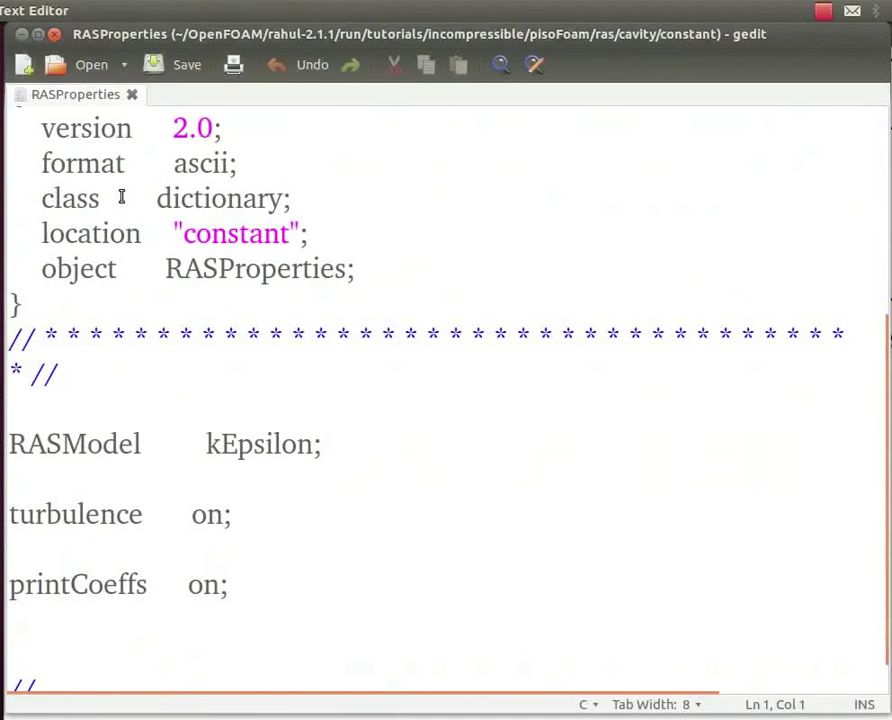
Swap RASProperties for turbulenceProperties, check simulationType RASModel, then close the editor
{"action": "key", "text": "ctrl+q"}
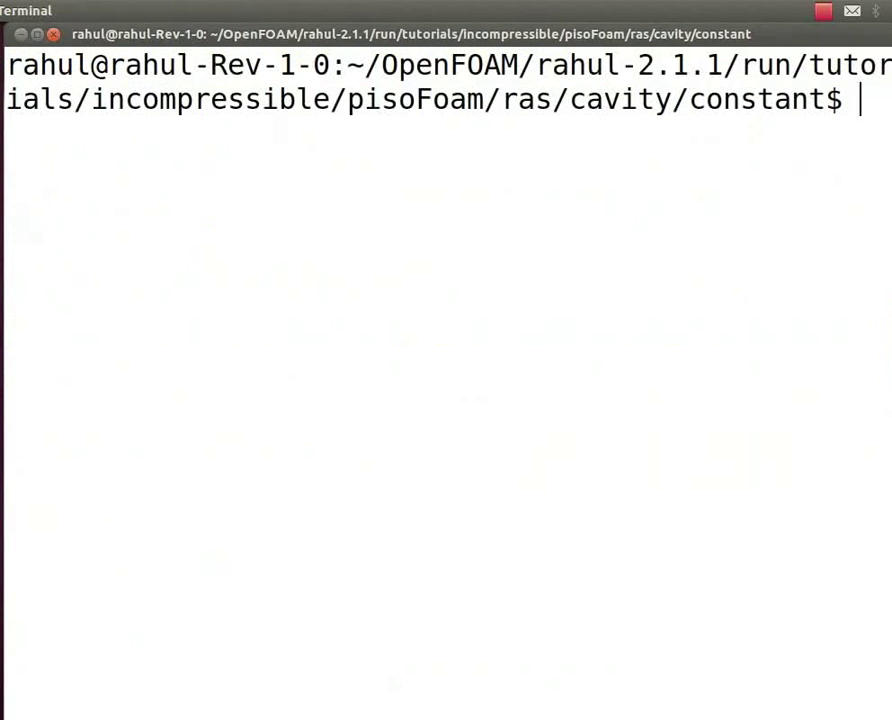
{"action": "type", "text": "gedit "}
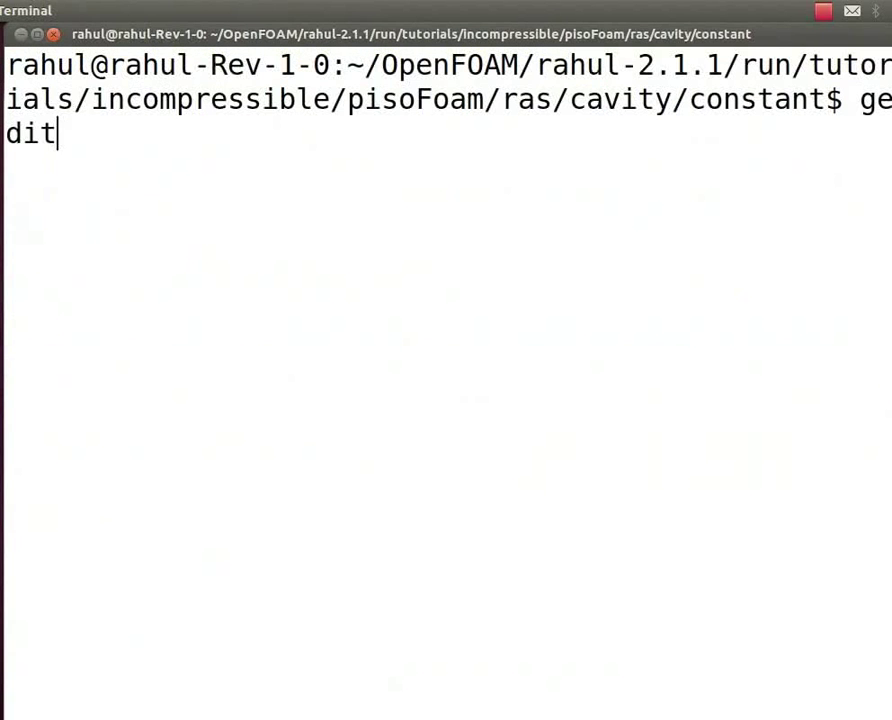
{"action": "type", "text": "turbulenceProperties"}
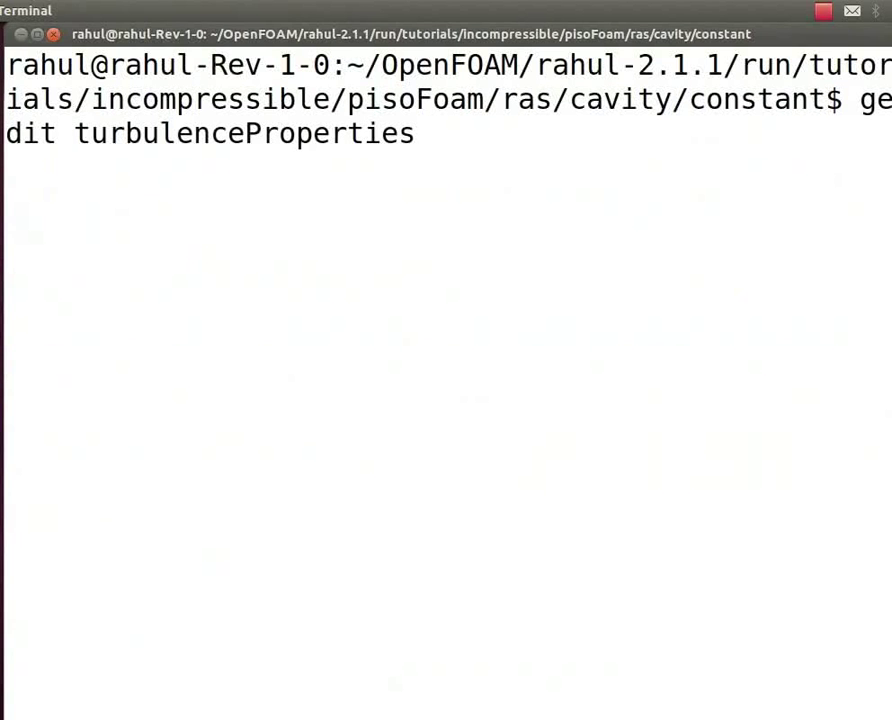
{"action": "key", "text": "Return"}
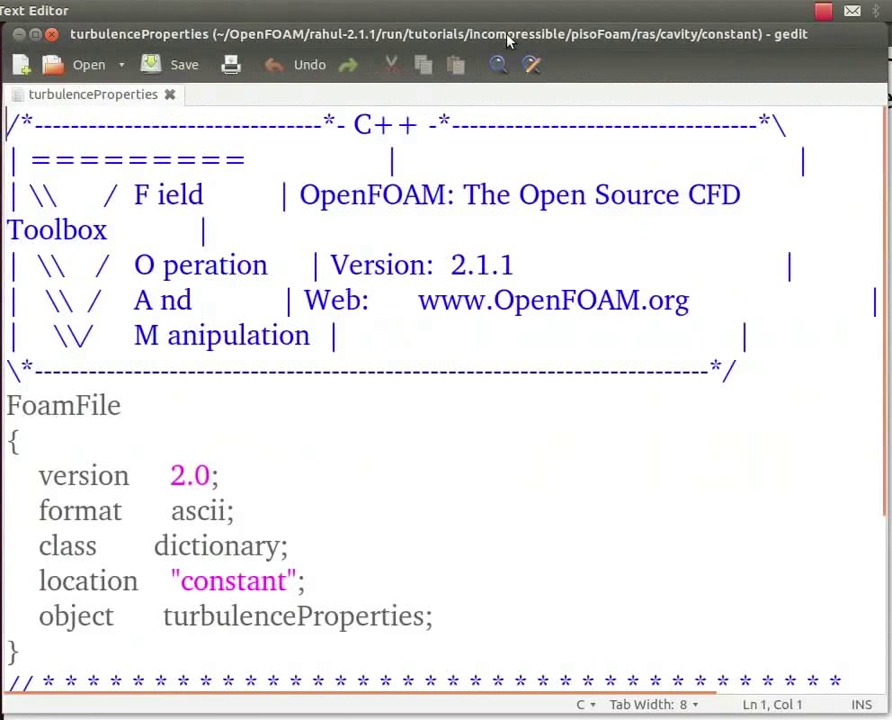
{"action": "scroll", "coordinate": [443, 254], "scroll_direction": "down", "scroll_amount": 2}
{"action": "scroll", "coordinate": [442, 252], "scroll_direction": "down", "scroll_amount": 1}
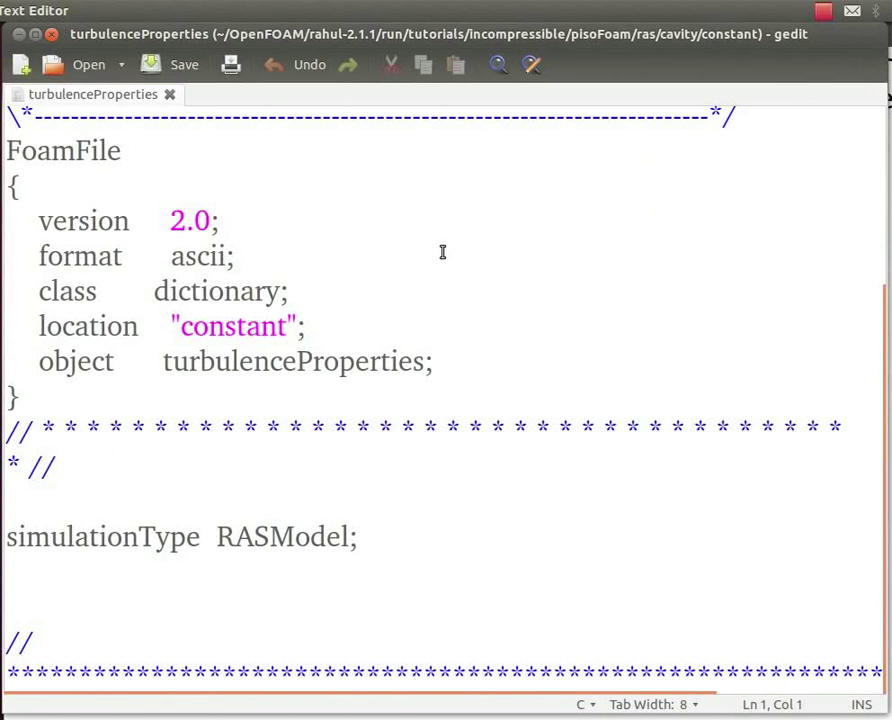
{"action": "left_click", "coordinate": [53, 36]}
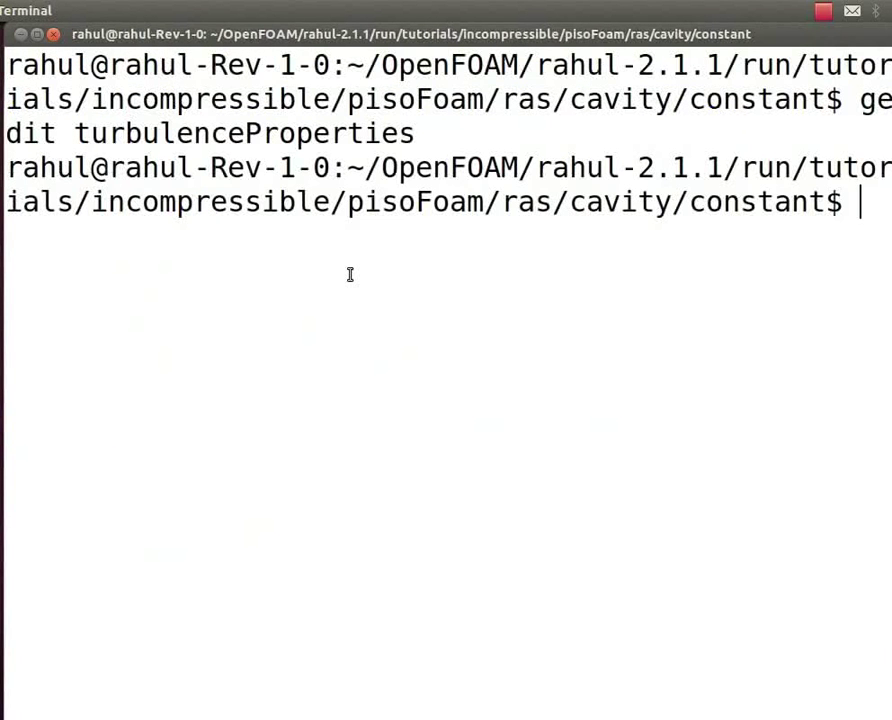
{"action": "type", "text": "g"}
{"action": "type", "text": "edit t"}
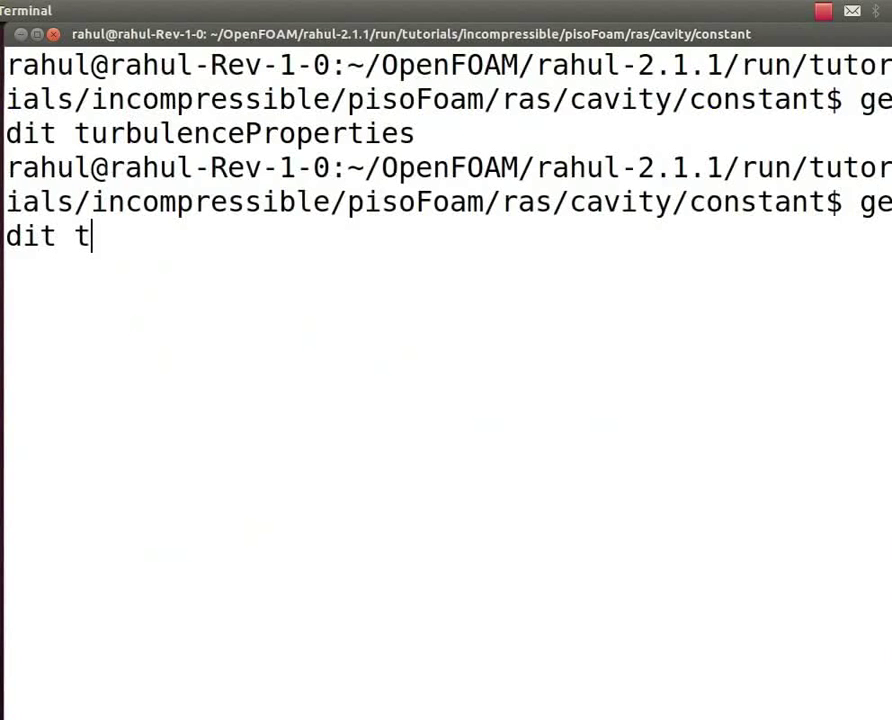
{"action": "type", "text": "ransportProperties"}
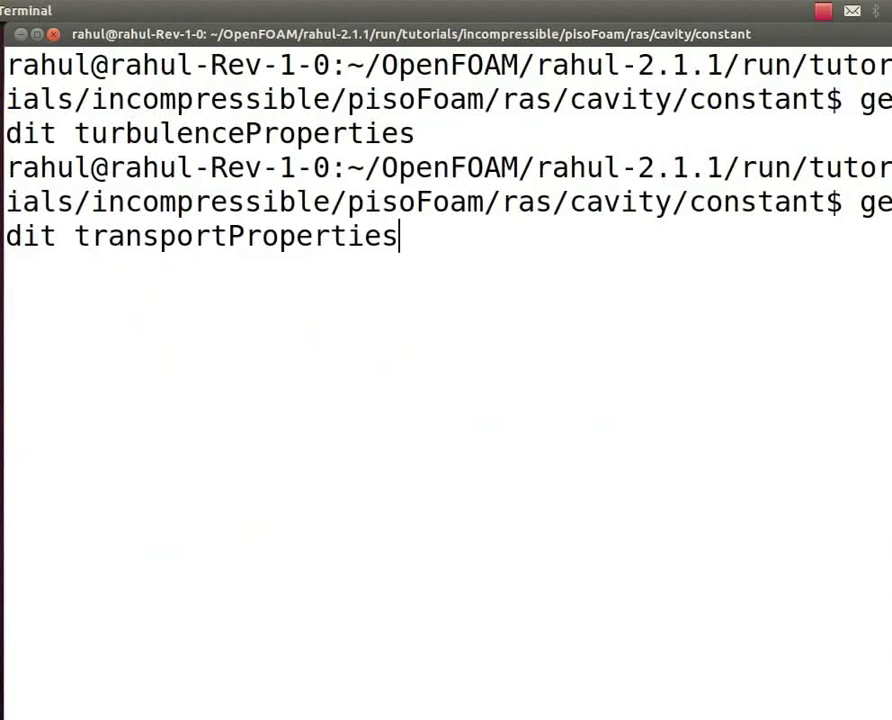
{"action": "key", "text": "Return"}
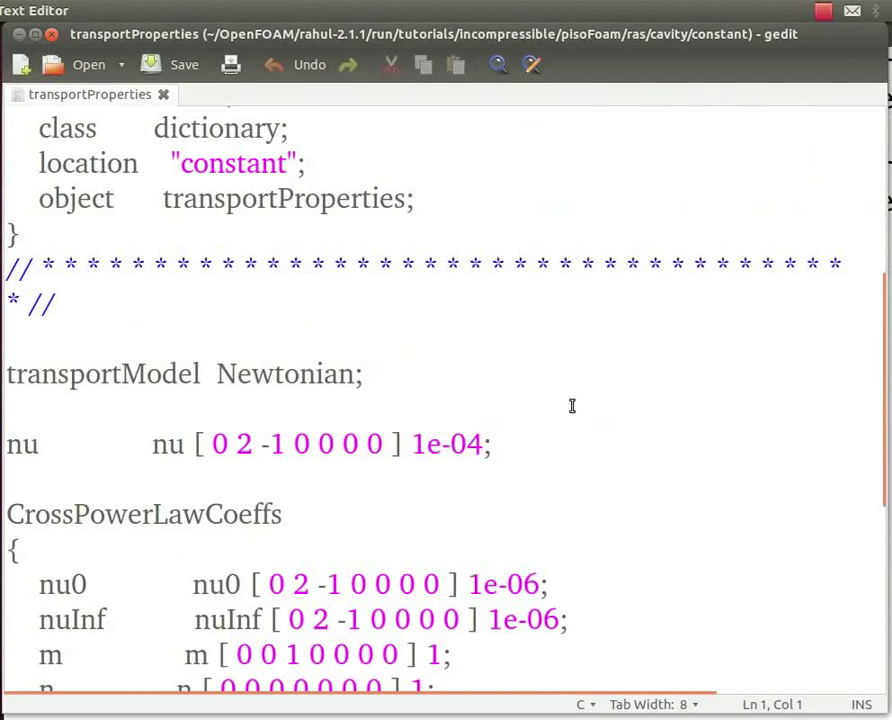
{"action": "left_click", "coordinate": [53, 34]}
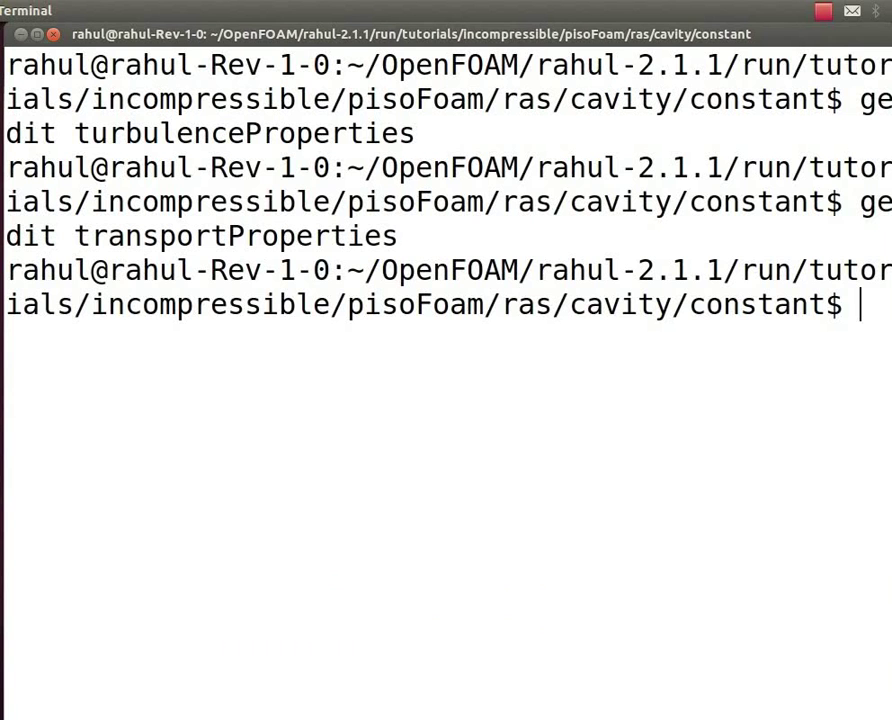
Return to the cavity folder, generate the mesh with blockMesh and clear the output
{"action": "type", "text": "cd .."}
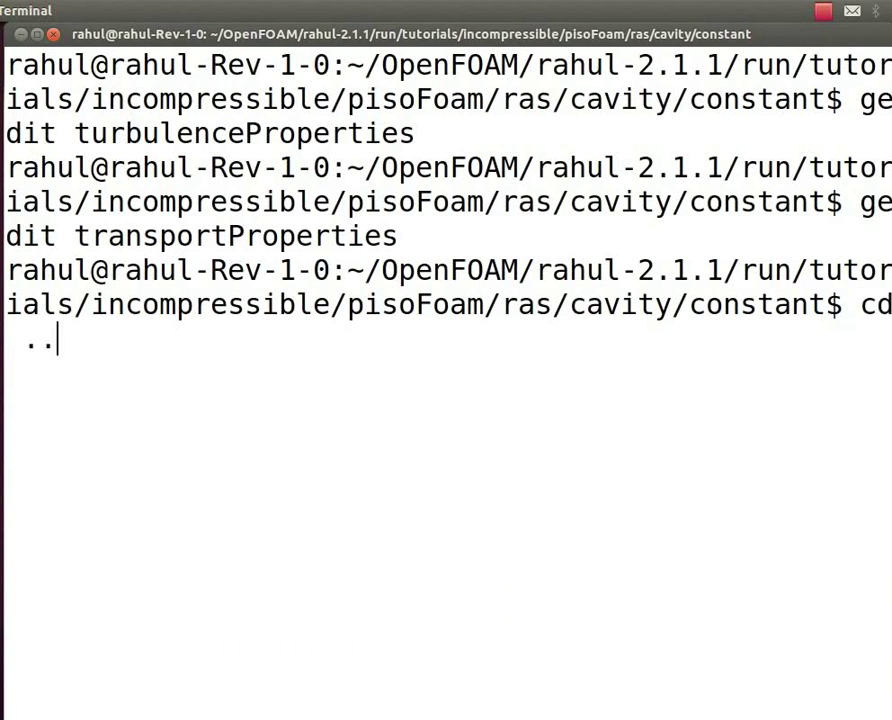
{"action": "key", "text": "Return"}
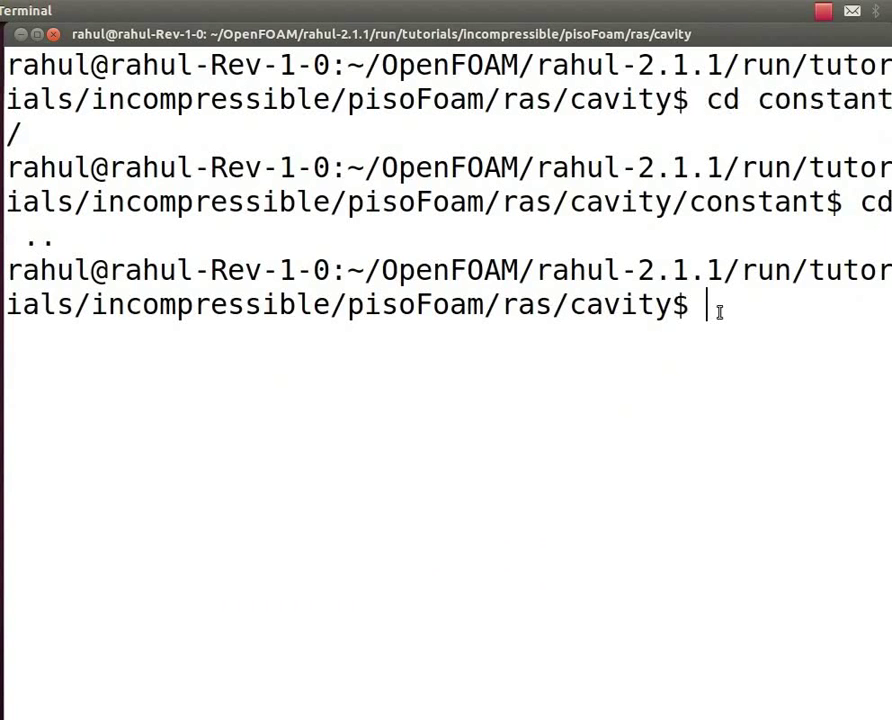
{"action": "type", "text": "blockMes"}
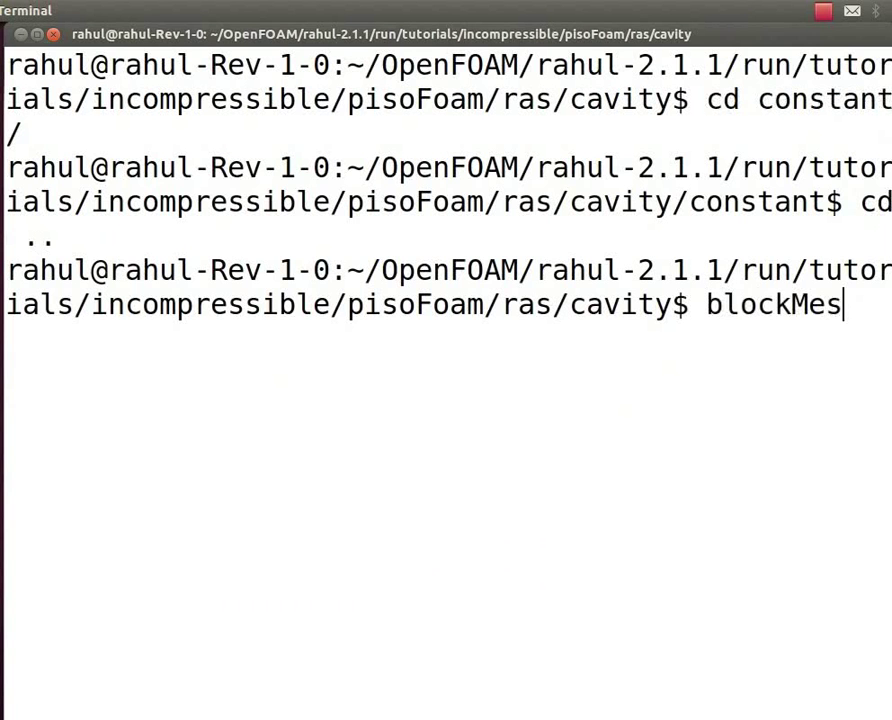
{"action": "type", "text": "h"}
{"action": "key", "text": "Return"}
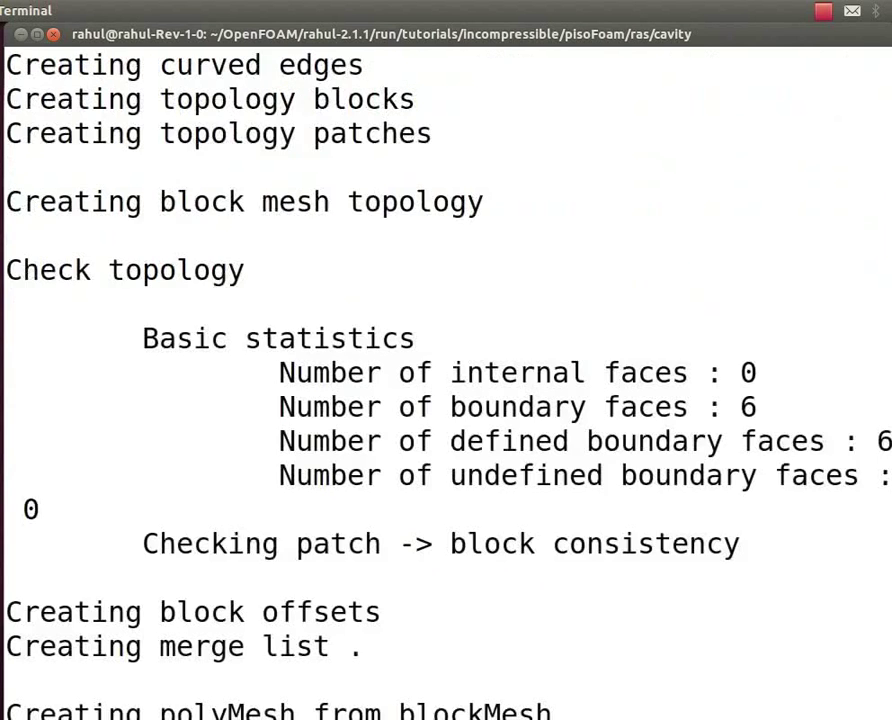
{"action": "key", "text": "ctrl+l"}
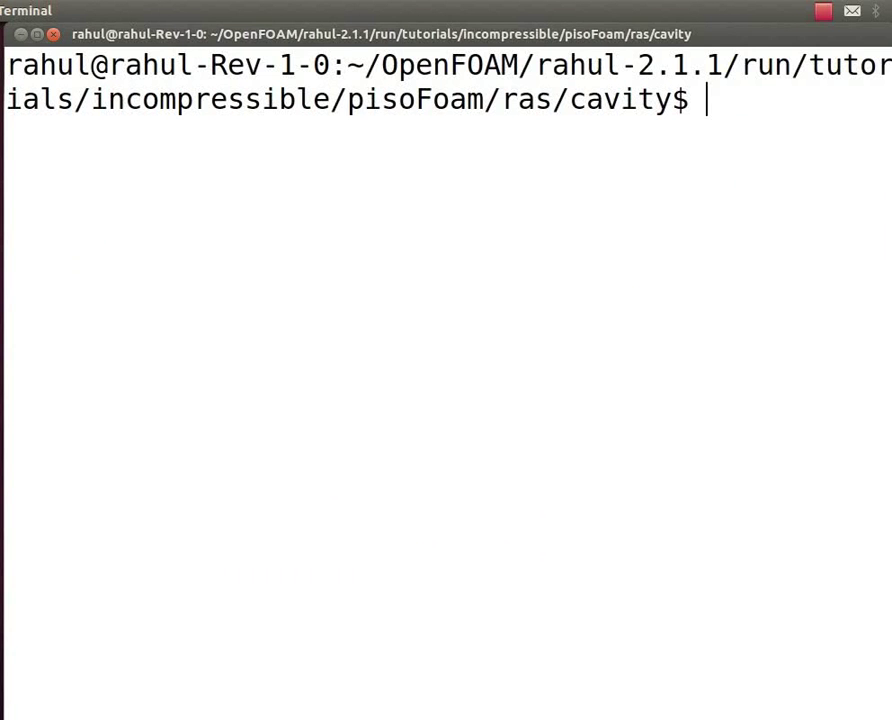
Run the pisoFoam solver on the cavity case and enter the paraFoam command
{"action": "type", "text": "pisoFoam"}
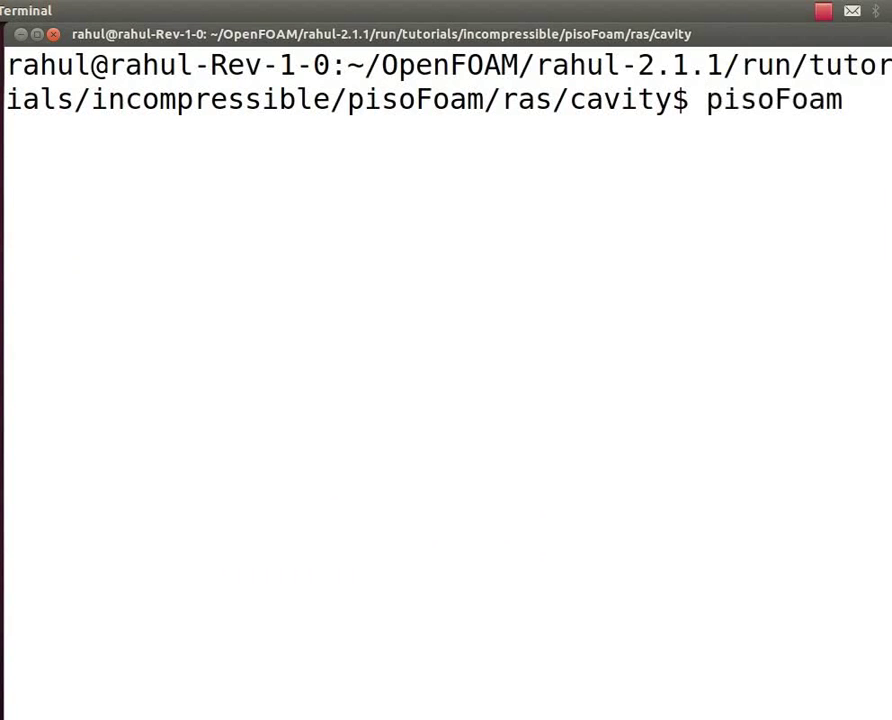
{"action": "key", "text": "Return"}
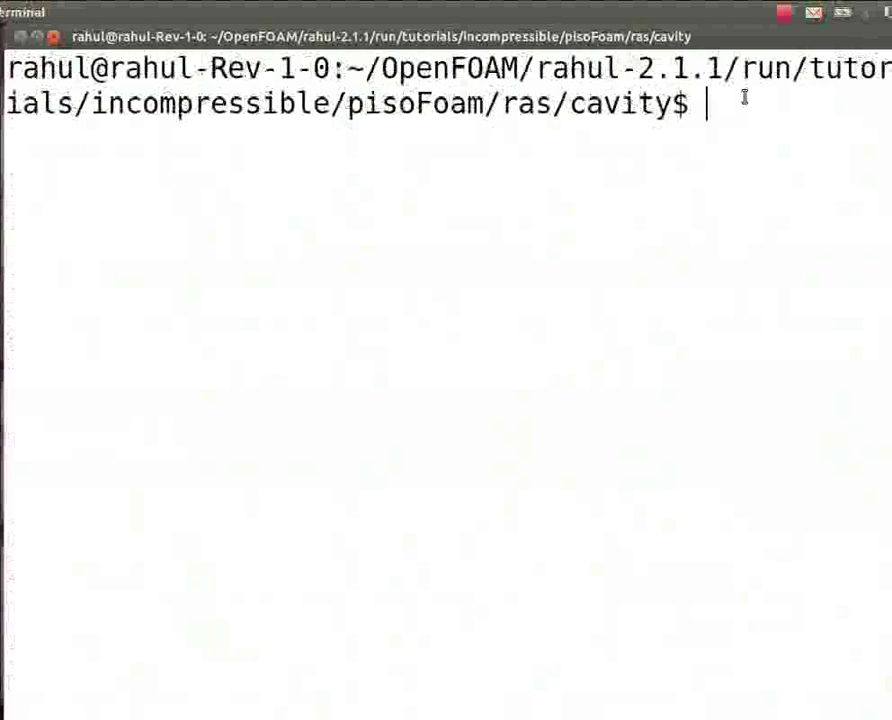
{"action": "type", "text": "para"}
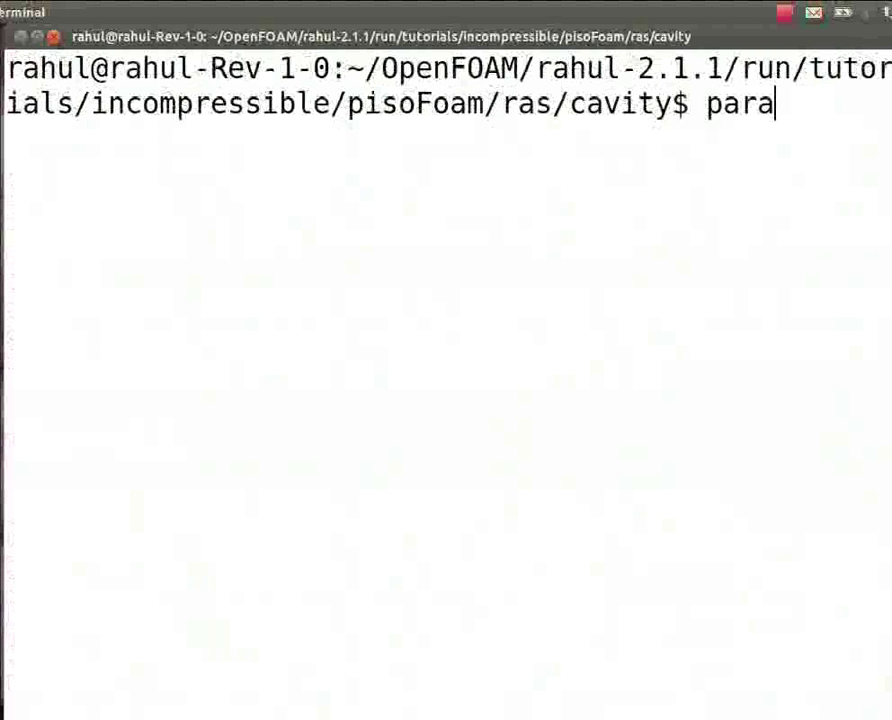
{"action": "type", "text": "Foam"}
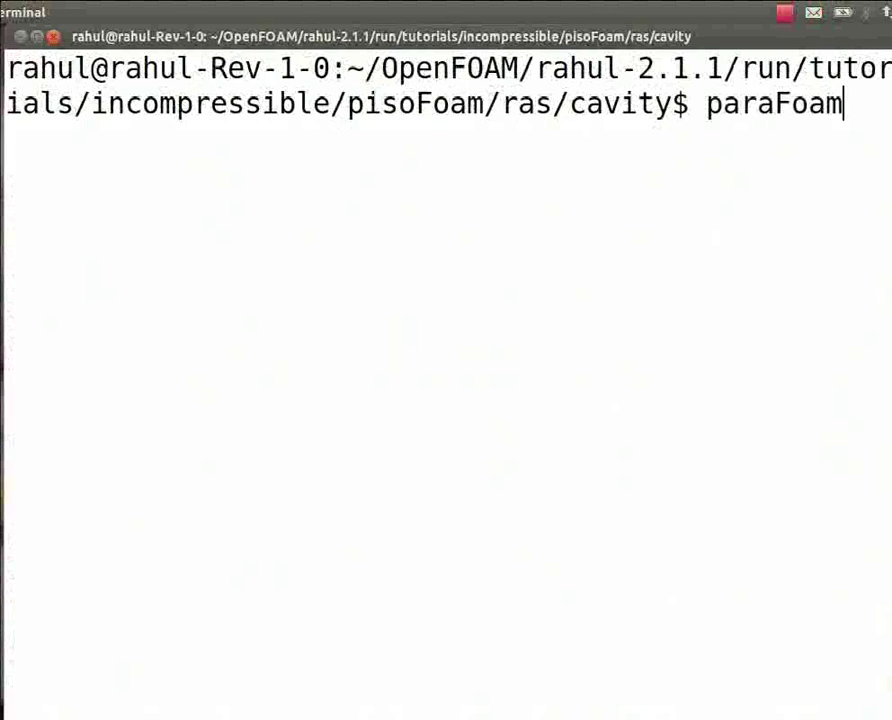
Launch paraFoam, apply the cavity case and colour its surface by velocity U
{"action": "key", "text": "Return"}
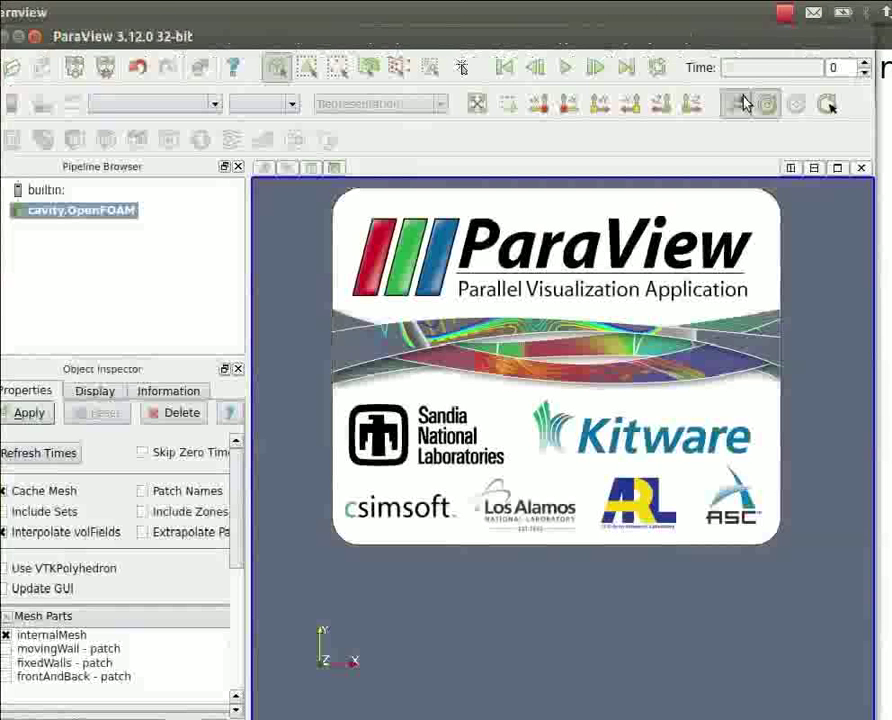
{"action": "left_click_drag", "start_coordinate": [703, 40], "coordinate": [718, 37]}
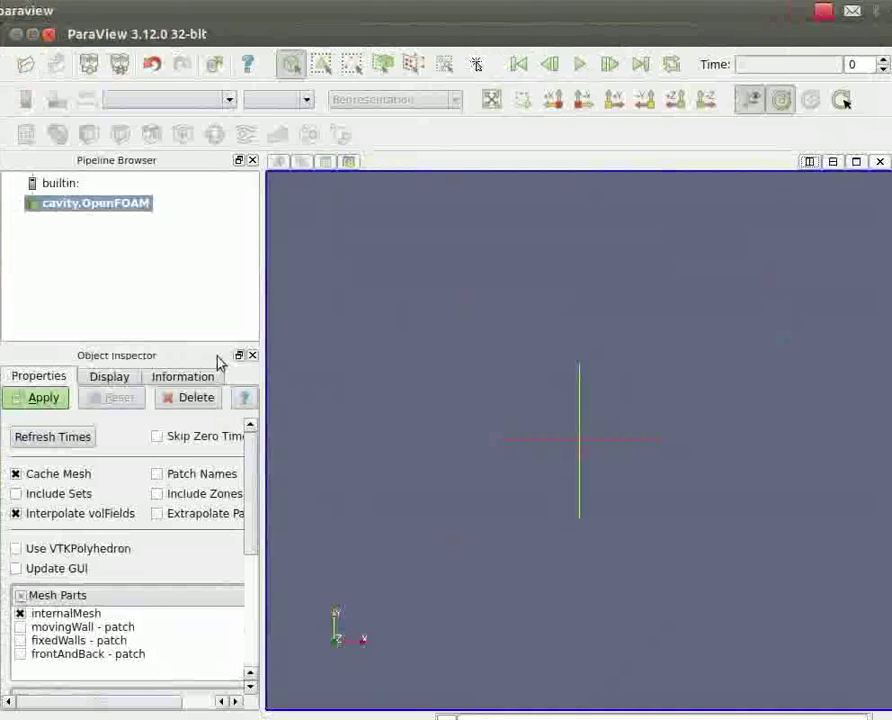
{"action": "left_click", "coordinate": [33, 399]}
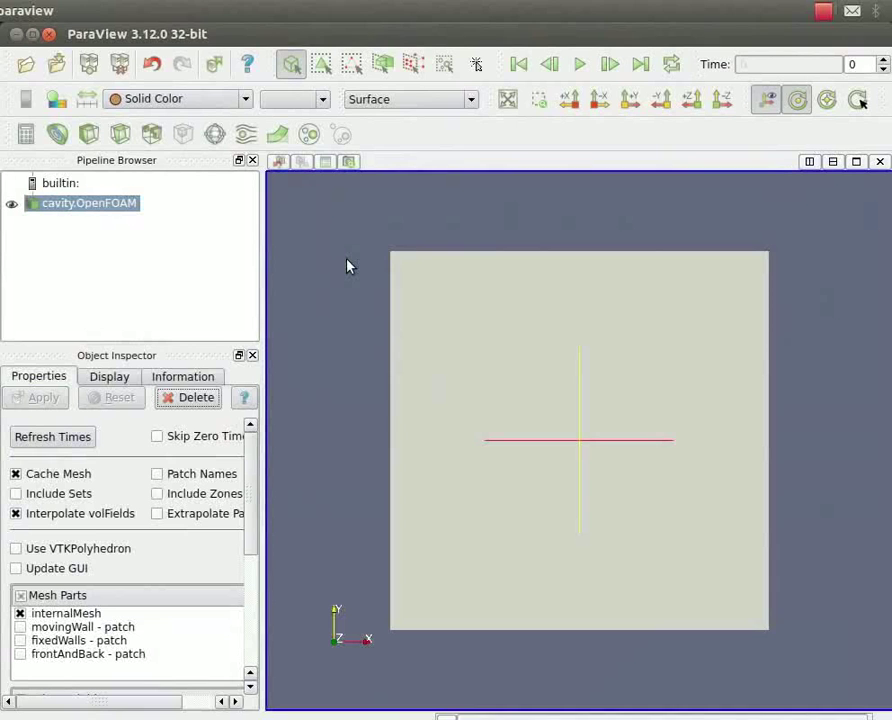
{"action": "left_click", "coordinate": [245, 103]}
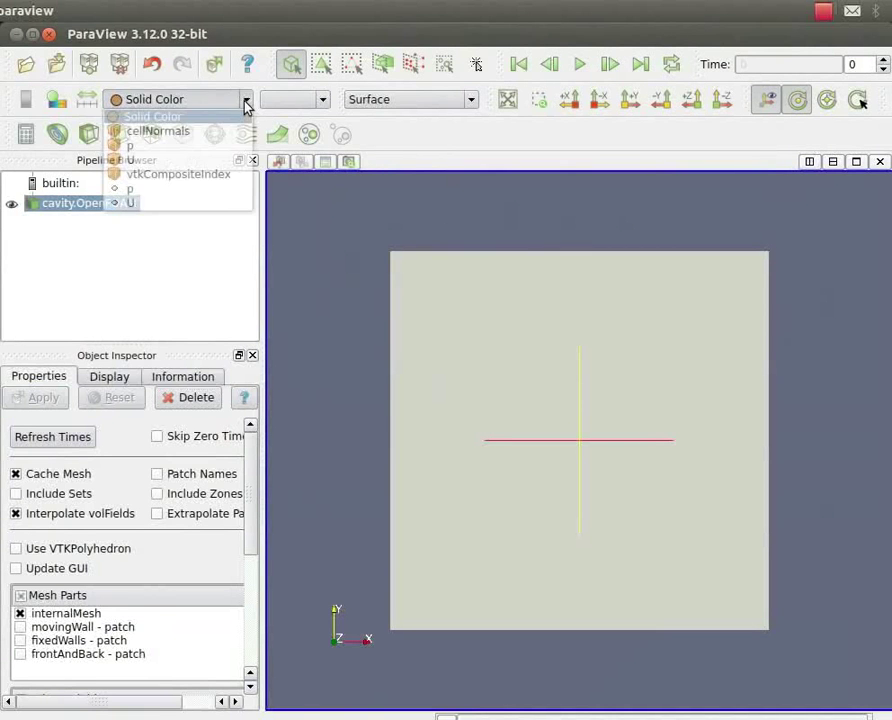
{"action": "left_click", "coordinate": [200, 204]}
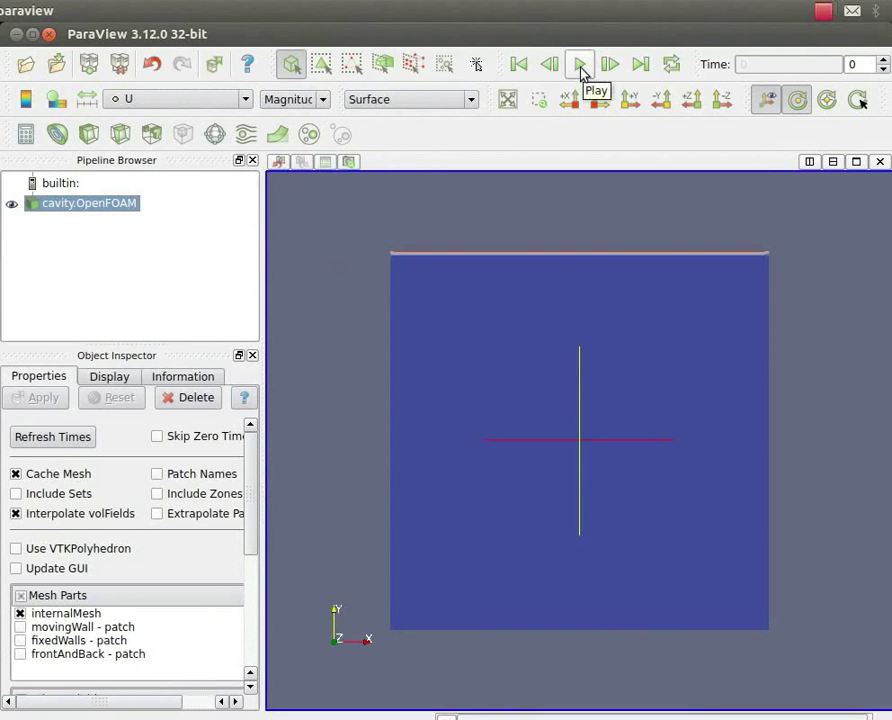
Play the cavity flow to time step 20 and show the 0–1 U Magnitude legend
{"action": "left_click", "coordinate": [581, 66]}
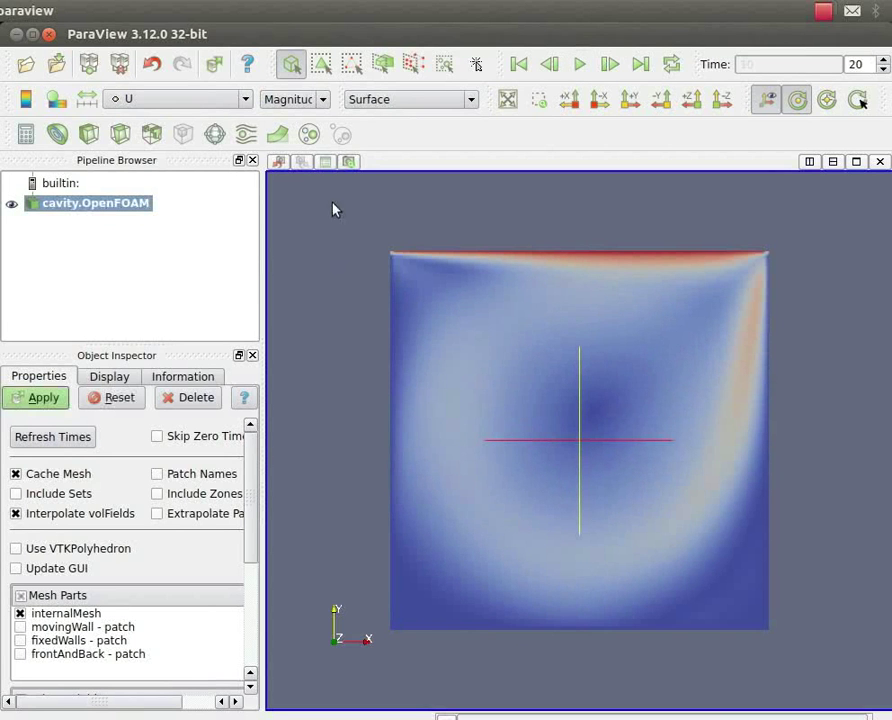
{"action": "left_click", "coordinate": [27, 103]}
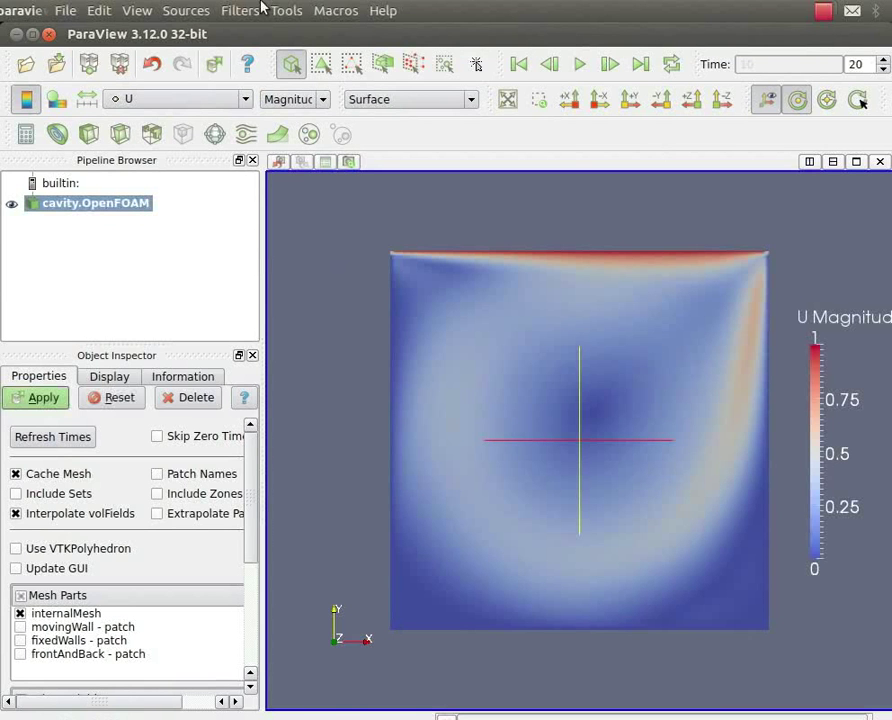
{"action": "left_click", "coordinate": [237, 11]}
{"action": "mouse_move", "coordinate": [265, 78]}
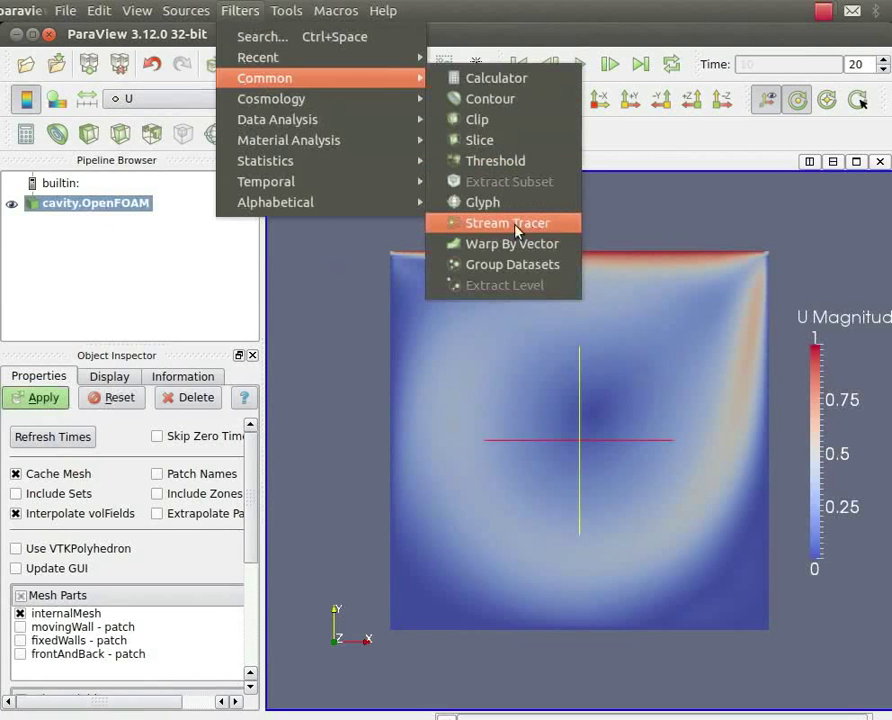
Add a Stream Tracer filter to the cavity and apply it
{"action": "left_click", "coordinate": [515, 225]}
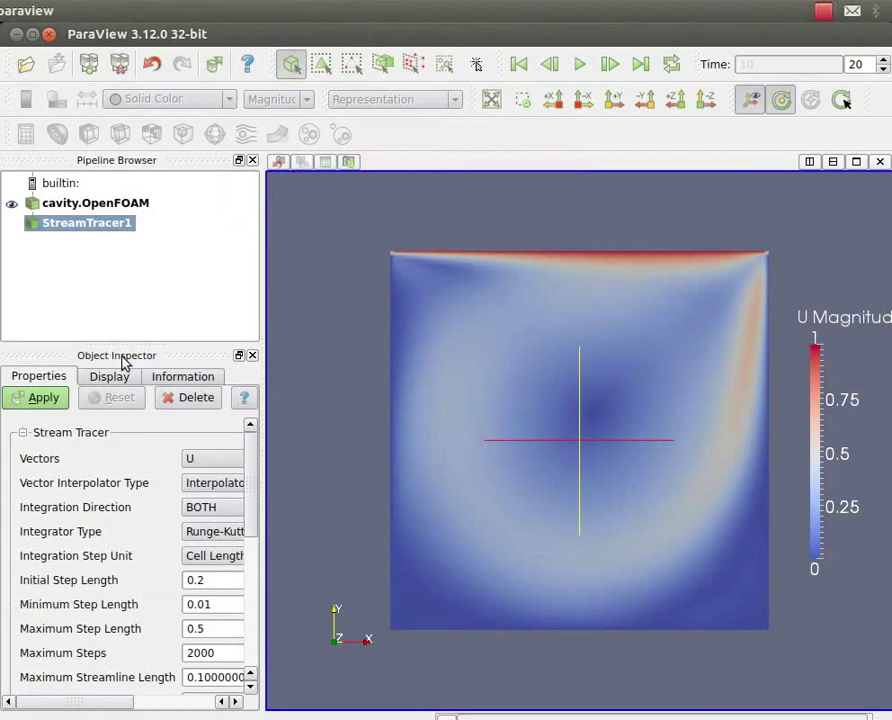
{"action": "left_click", "coordinate": [33, 403]}
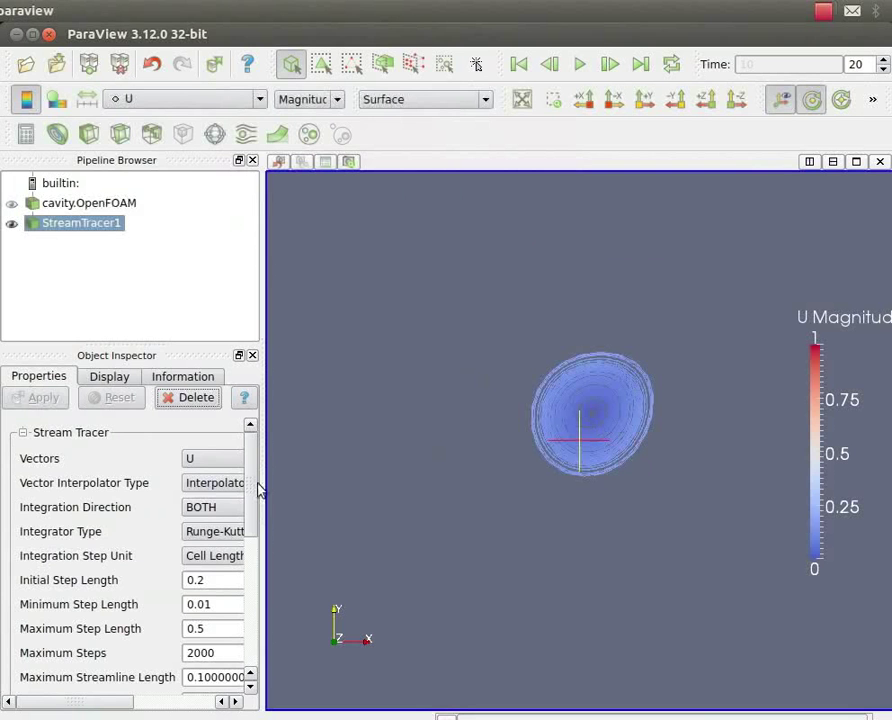
{"action": "left_click_drag", "start_coordinate": [249, 488], "coordinate": [267, 594]}
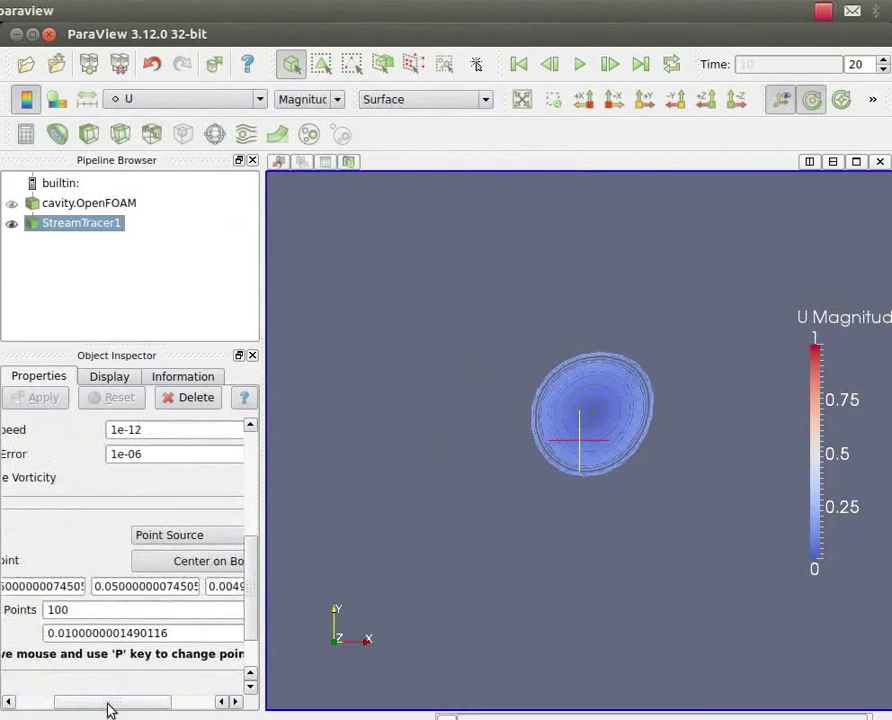
{"action": "left_click_drag", "start_coordinate": [70, 706], "coordinate": [115, 706]}
Change the stream tracer seed to a Line Source along the Y axis and reapply
{"action": "left_click", "coordinate": [200, 537]}
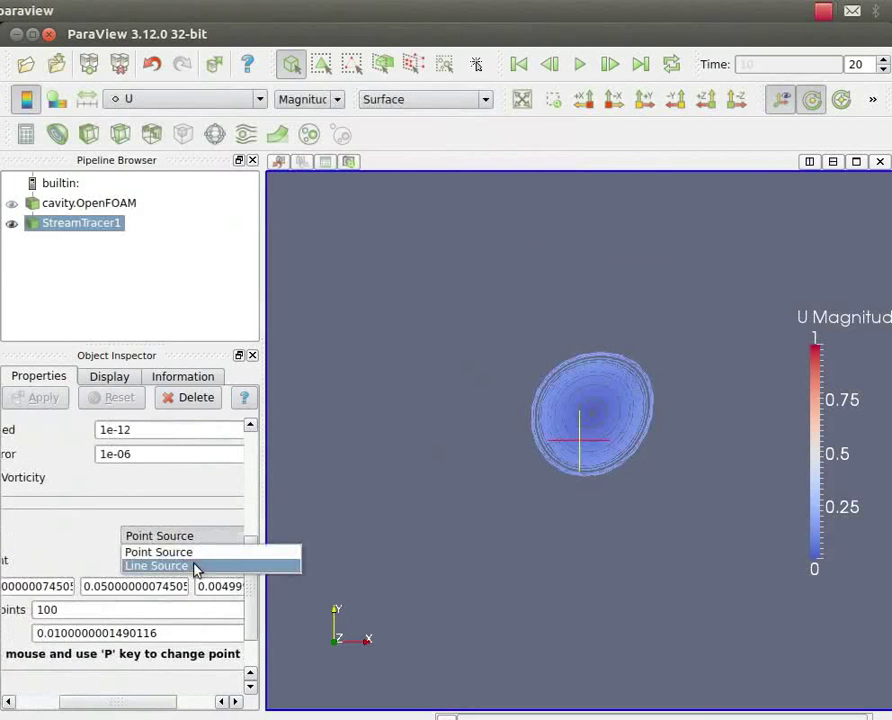
{"action": "left_click", "coordinate": [195, 566]}
{"action": "scroll", "coordinate": [251, 605], "scroll_direction": "down", "scroll_amount": 2}
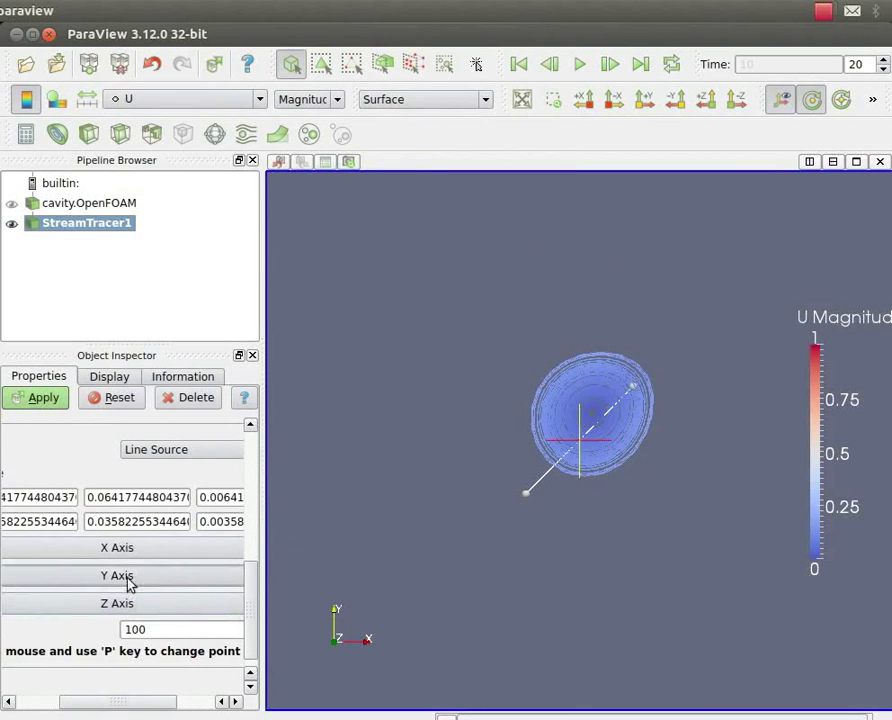
{"action": "left_click", "coordinate": [128, 584]}
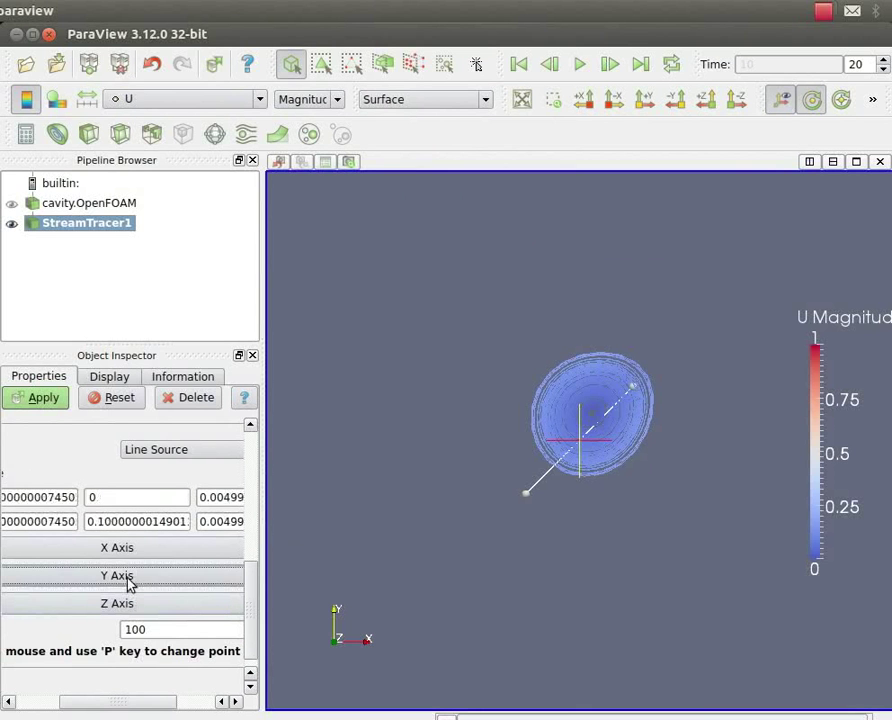
{"action": "left_click", "coordinate": [40, 399]}
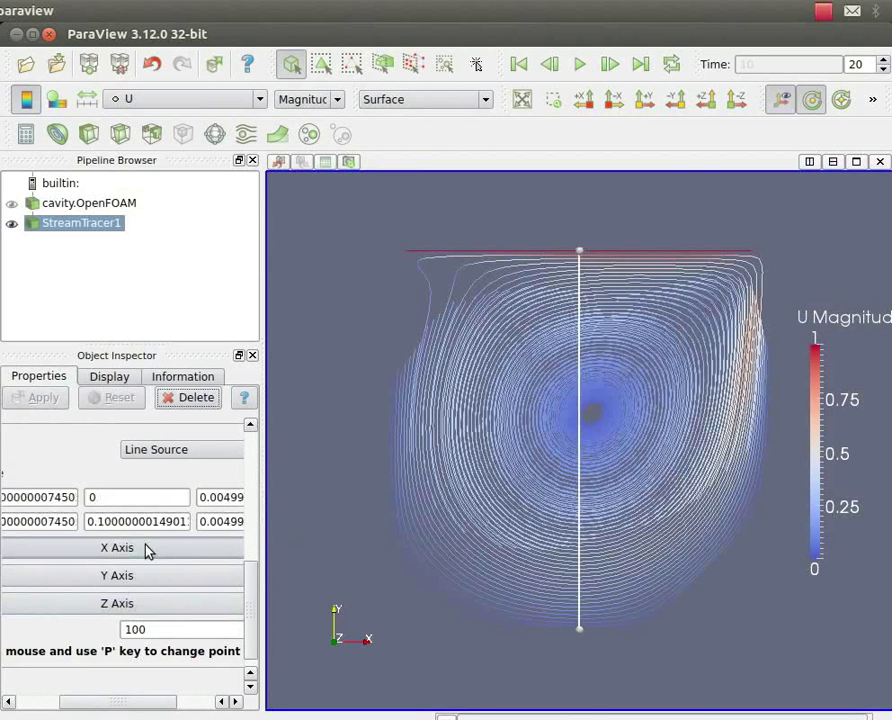
Delete StreamTracer1, then glance at the Data Analysis filters and File menus without choosing anything
{"action": "left_click", "coordinate": [194, 400]}
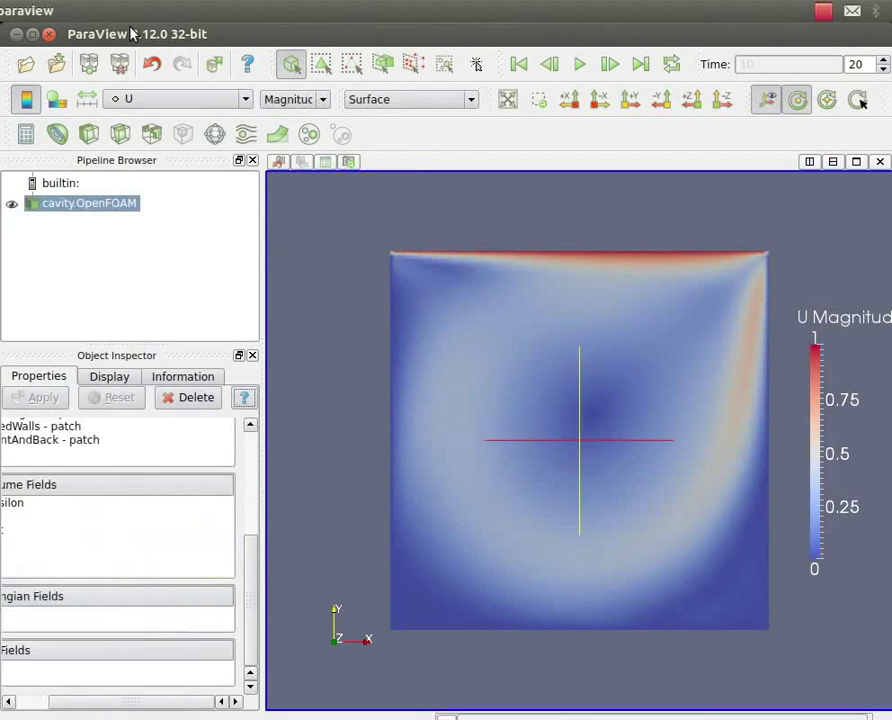
{"action": "mouse_move", "coordinate": [235, 8]}
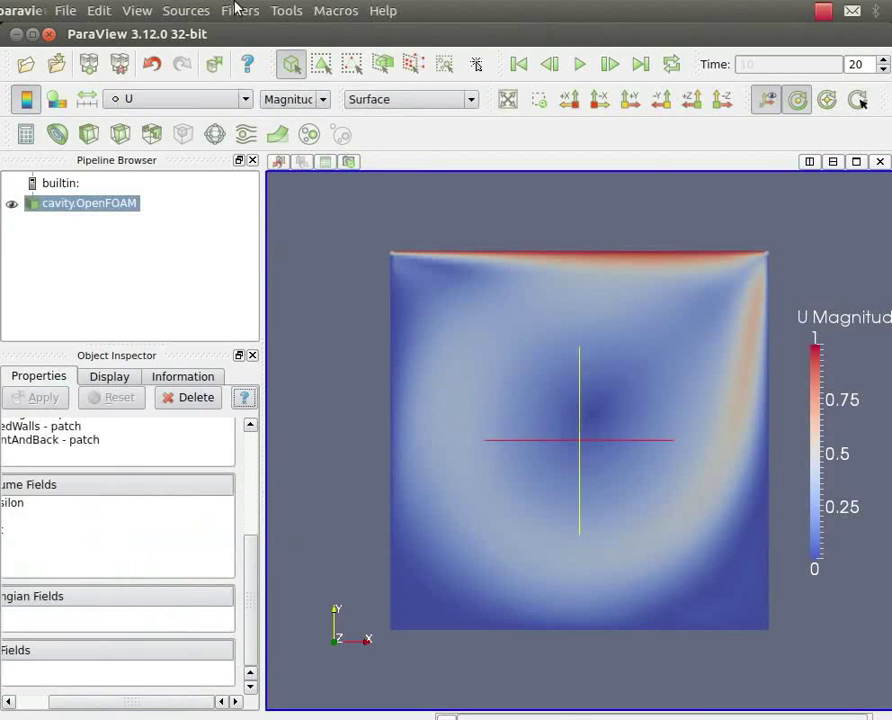
{"action": "left_click", "coordinate": [238, 10]}
{"action": "mouse_move", "coordinate": [277, 119]}
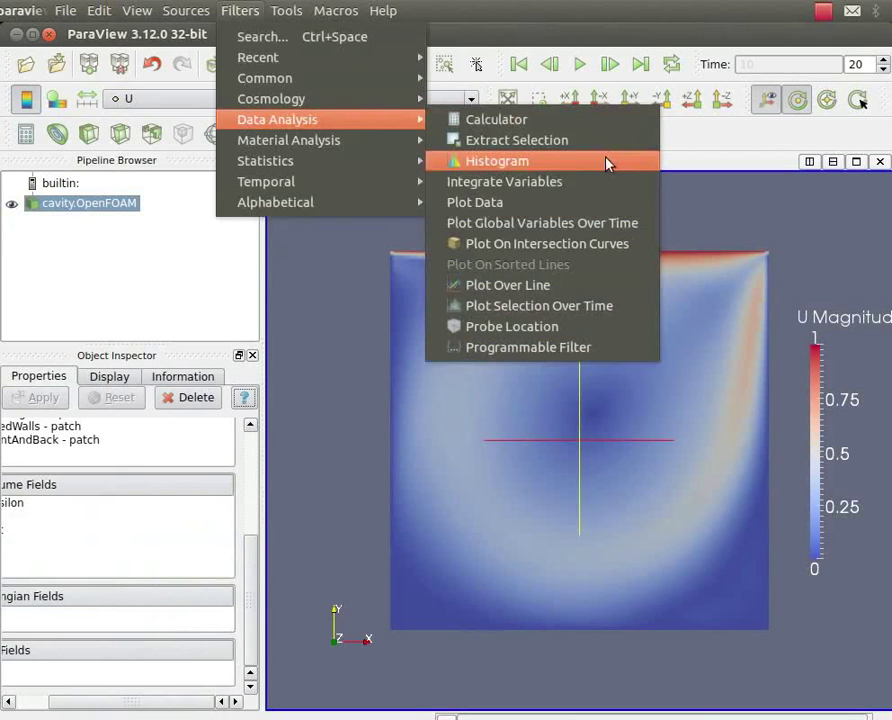
{"action": "left_click", "coordinate": [545, 286]}
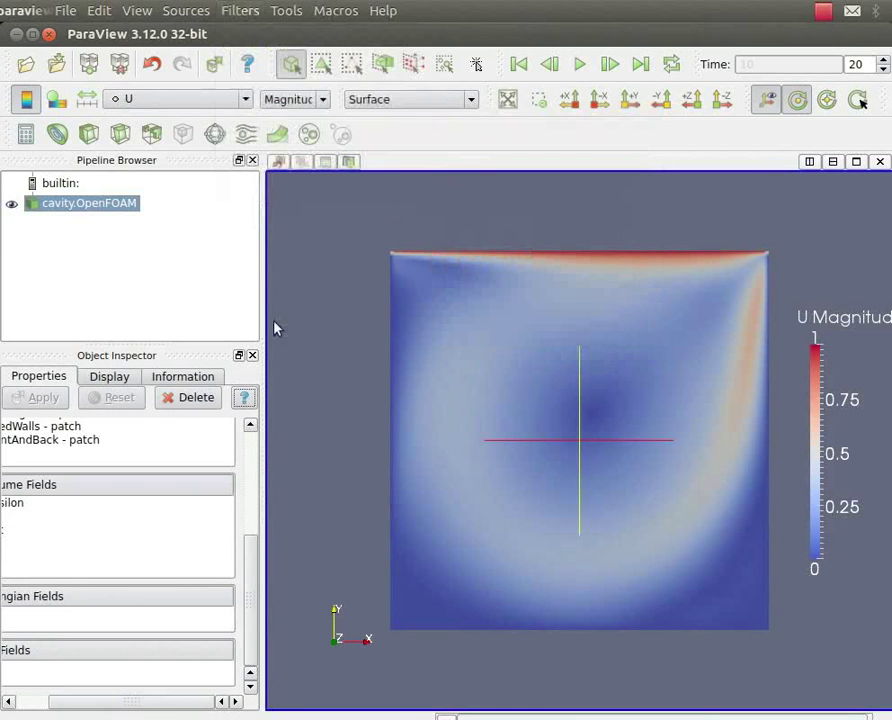
{"action": "left_click", "coordinate": [64, 10]}
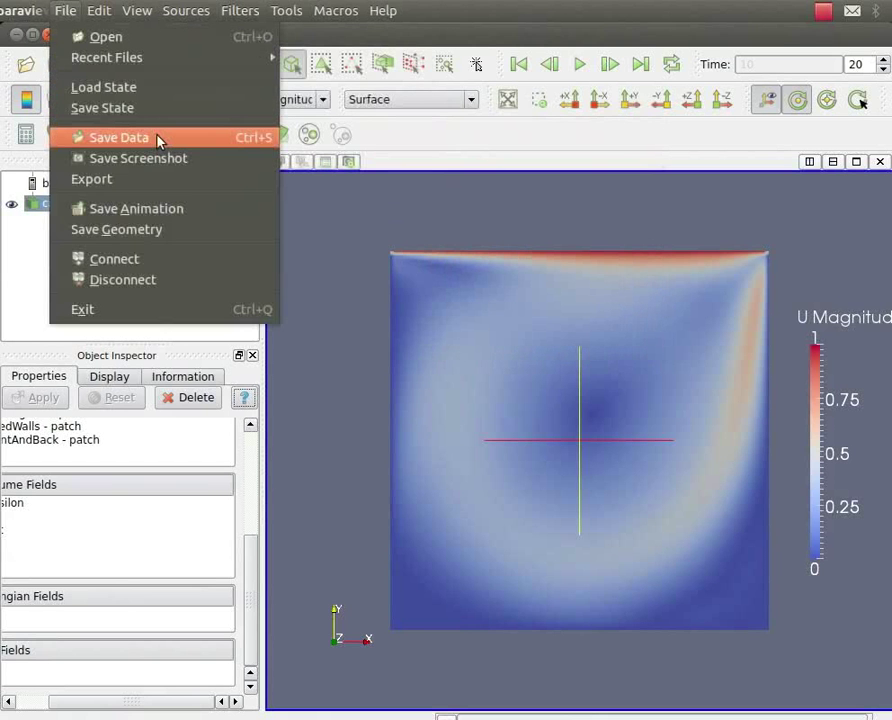
{"action": "left_click", "coordinate": [159, 141]}
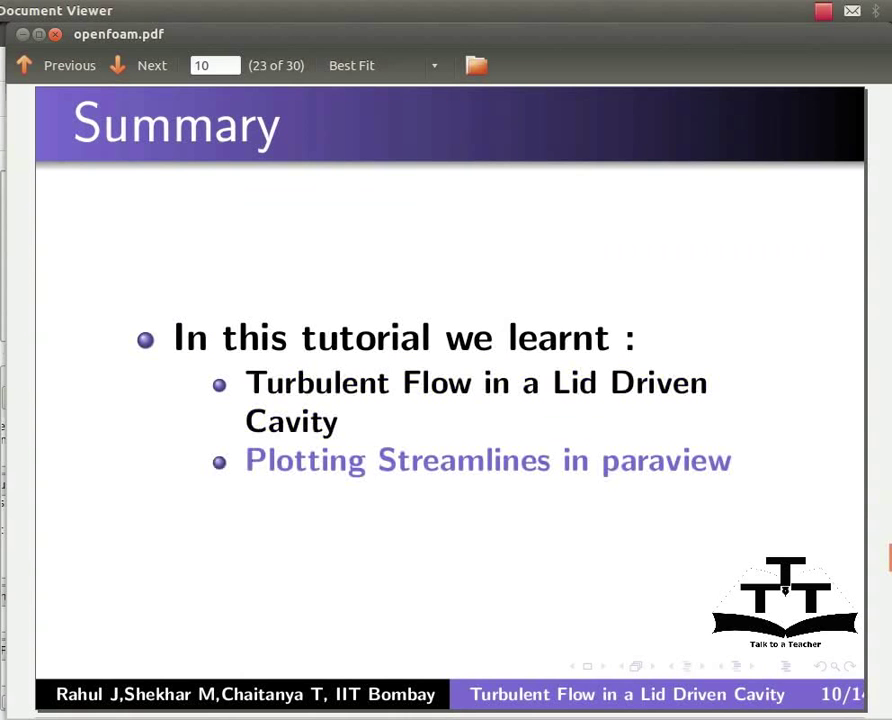
Advance from the Summary to the Assignment slide about the (100 100 1) cavity grid
{"action": "key", "text": "Page_Down"}
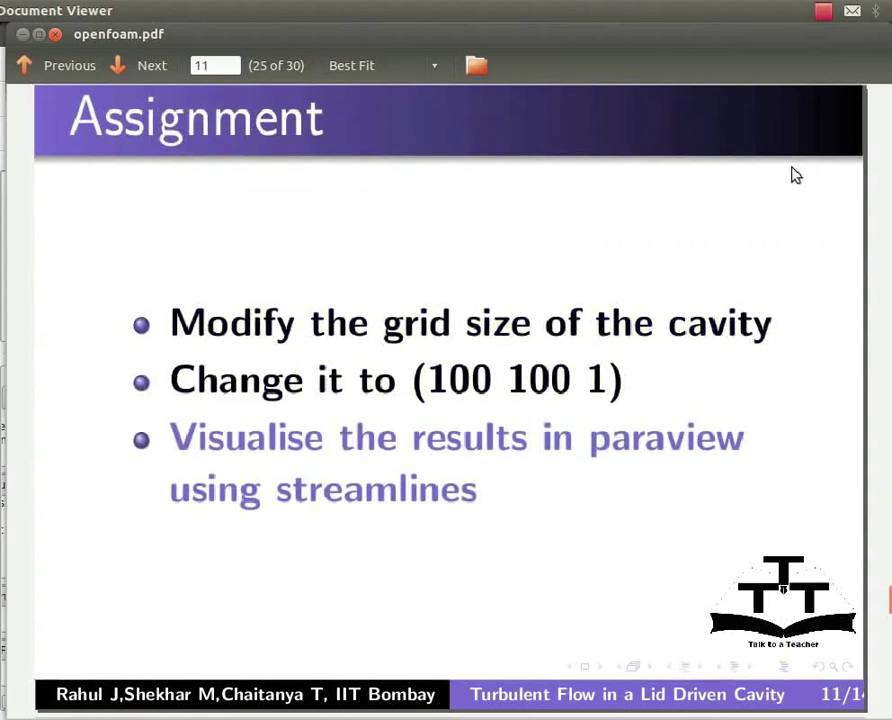
Page past the Spoken Tutorial Project and Workshops slides to Acknowledgements, slide 30 of 30
{"action": "key", "text": "Page_Down"}
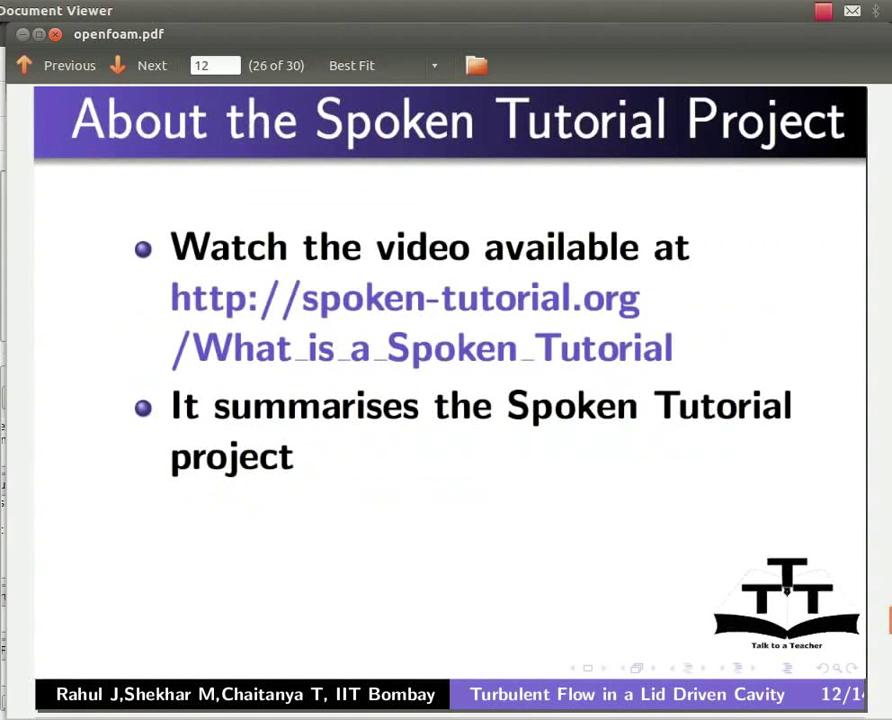
{"action": "key", "text": "Page_Down"}
{"action": "key", "text": "Page_Down"}
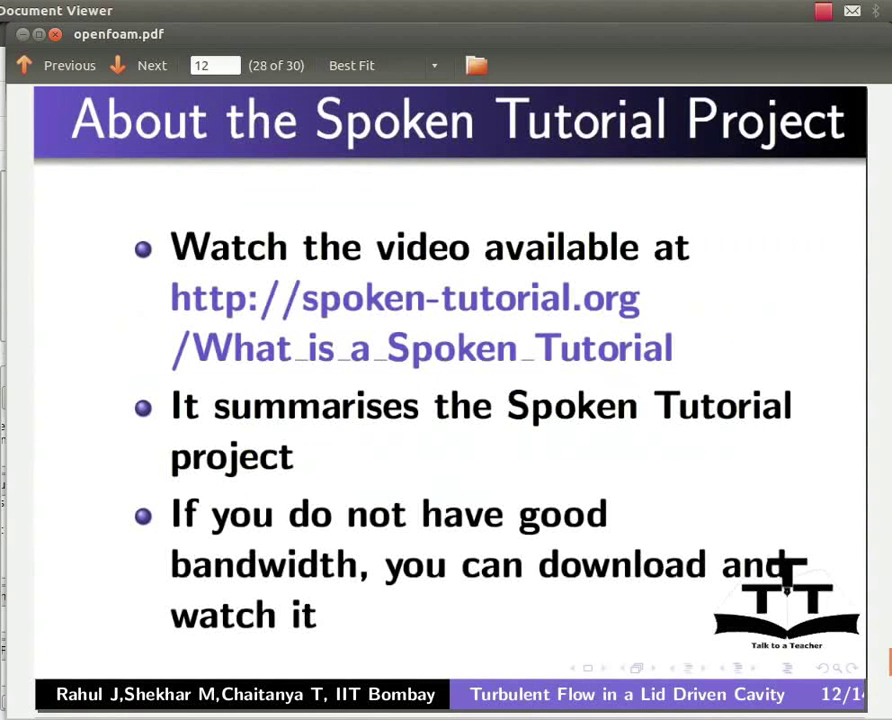
{"action": "key", "text": "Page_Down"}
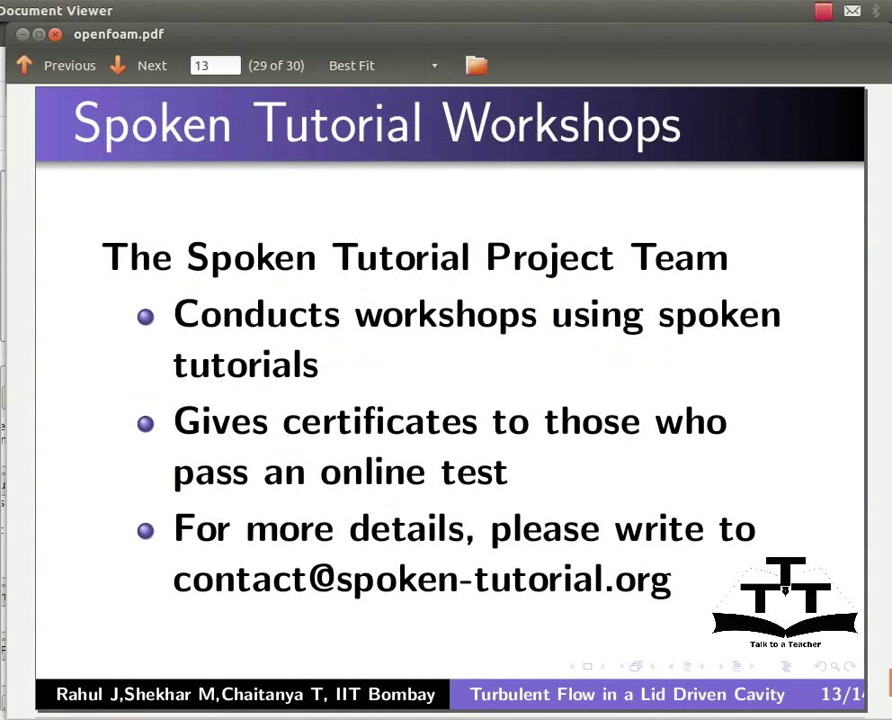
{"action": "key", "text": "Page_Down"}
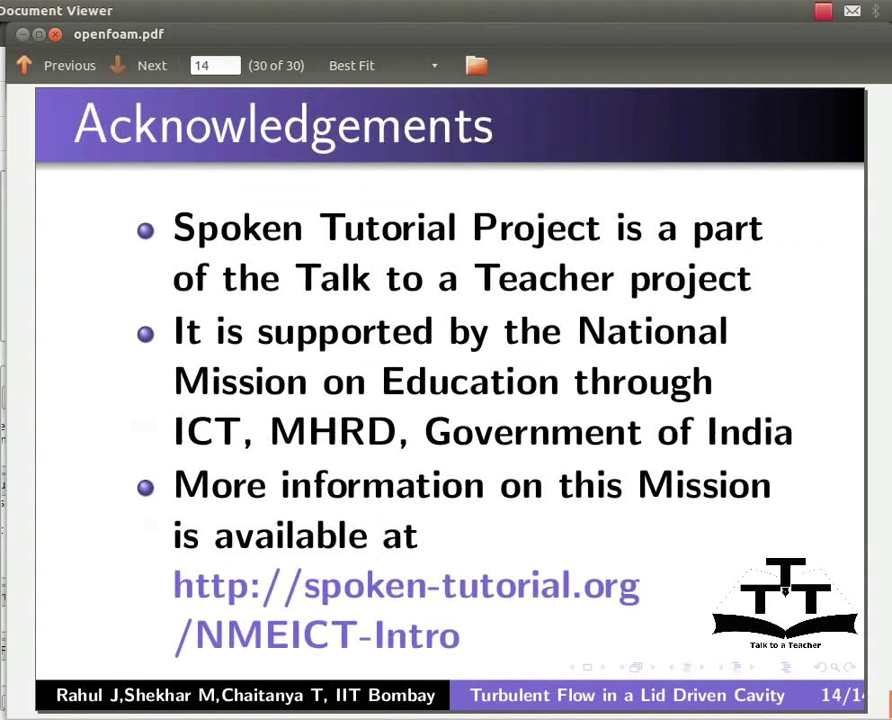